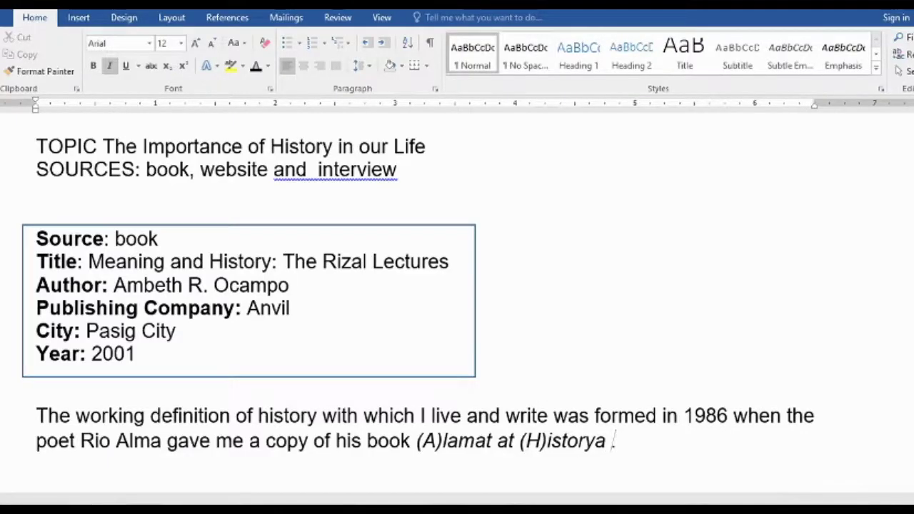
Start a new Book source from Insert Citation and enter the author's name
{"action": "left_click", "coordinate": [226, 17]}
{"action": "left_click", "coordinate": [244, 63]}
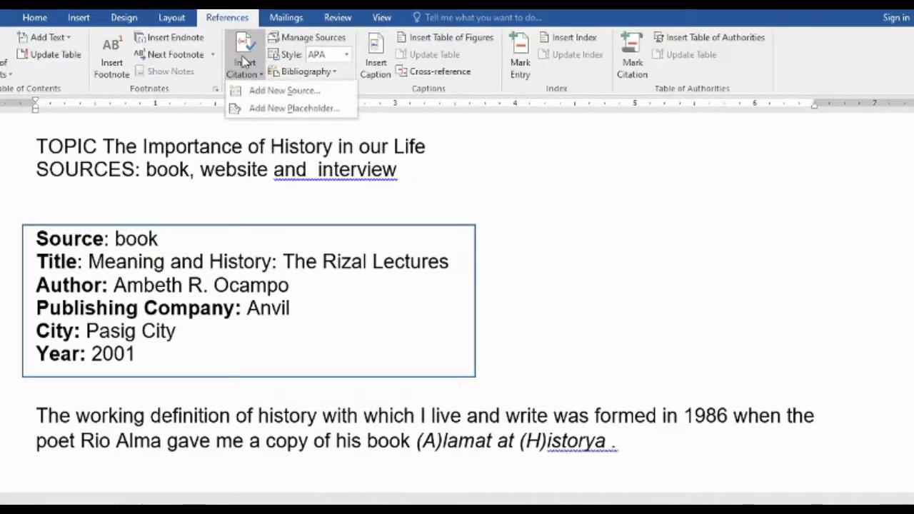
{"action": "left_click", "coordinate": [268, 90]}
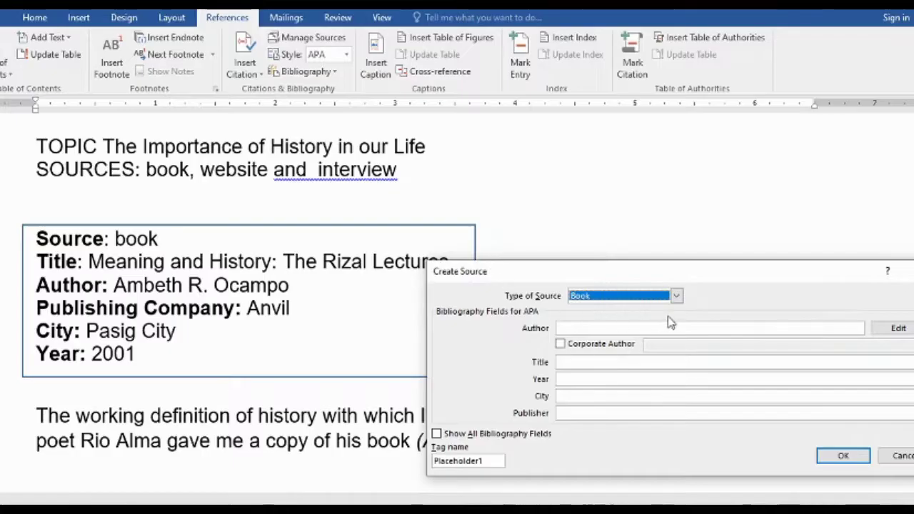
{"action": "left_click", "coordinate": [676, 295]}
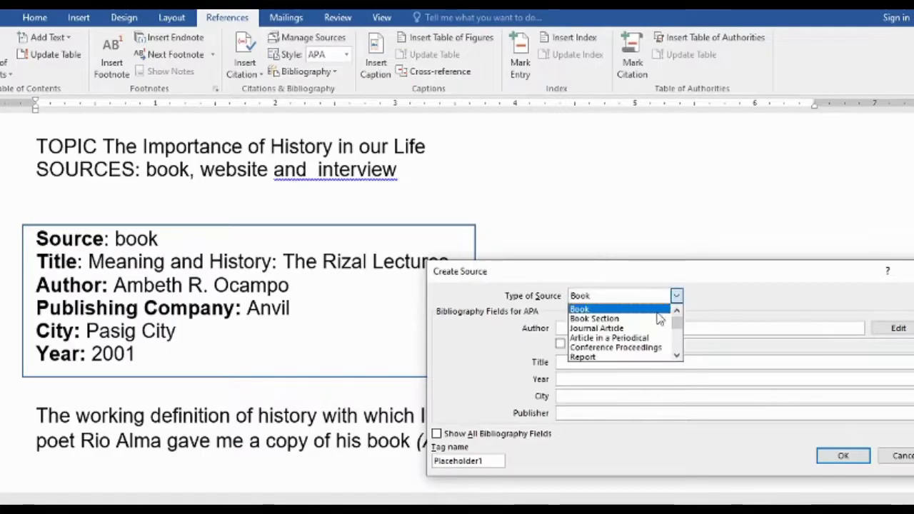
{"action": "left_click", "coordinate": [658, 313]}
{"action": "left_click", "coordinate": [601, 328]}
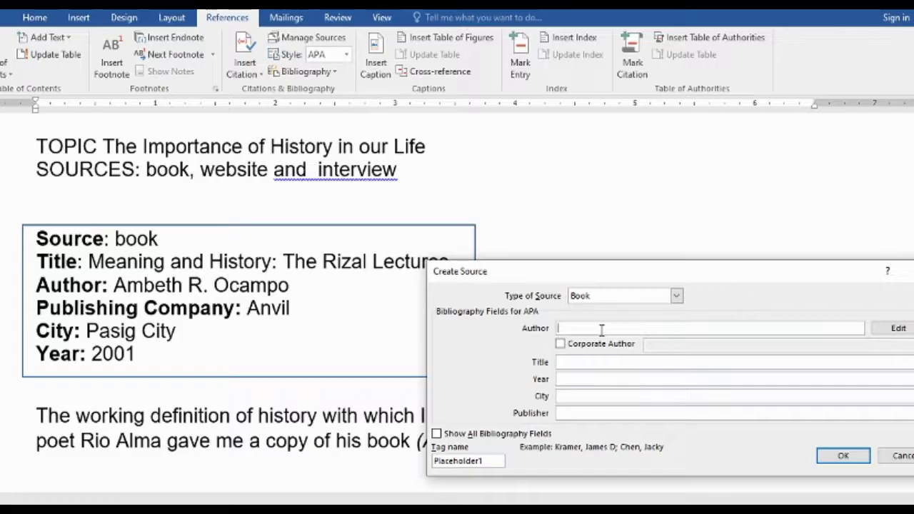
{"action": "type", "text": "Ambeth R."}
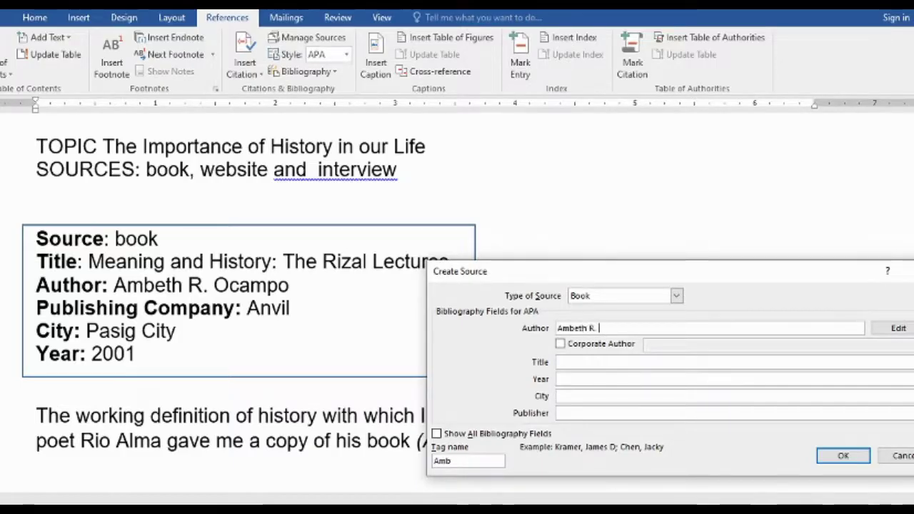
{"action": "type", "text": " Ocampo"}
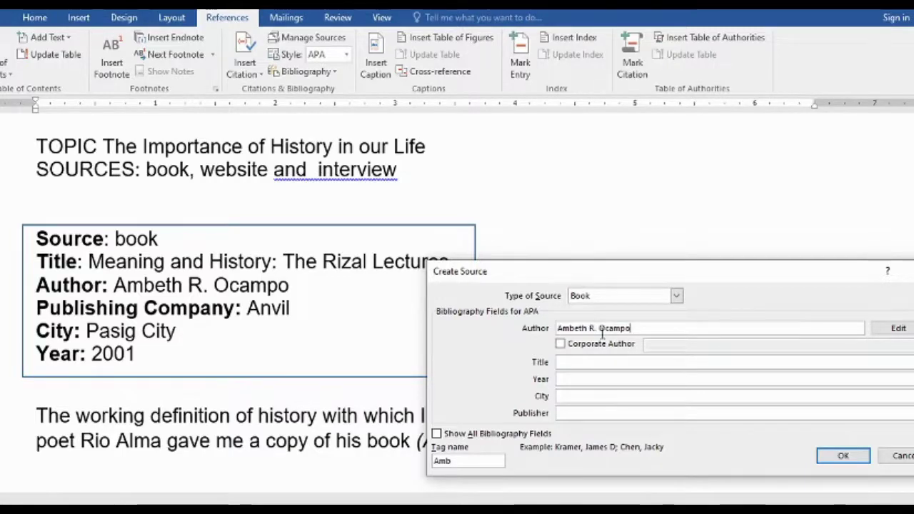
Fill in title 'Meaning and History: The Rizal Lectures', year 2001, Pasig City, publisher Anvil, and insert the citation
{"action": "left_click_drag", "start_coordinate": [550, 274], "coordinate": [541, 289]}
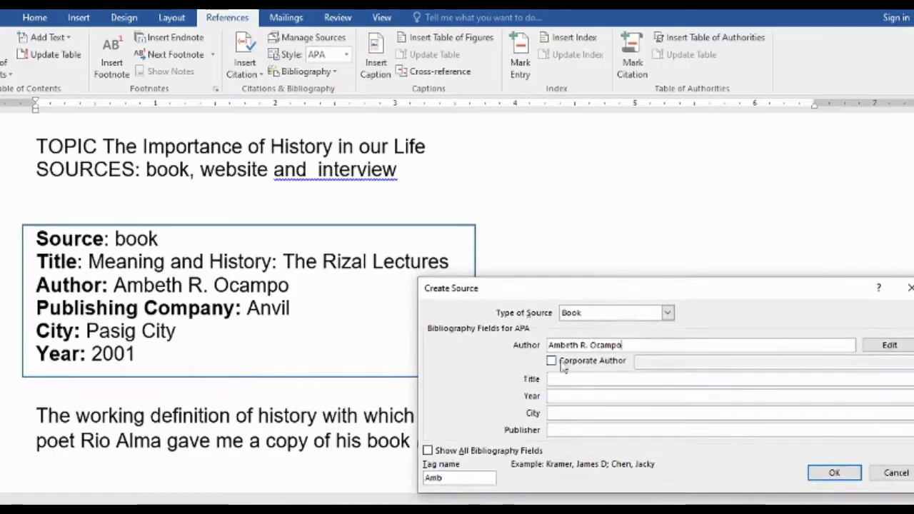
{"action": "left_click", "coordinate": [559, 381]}
{"action": "type", "text": "Meaning and"}
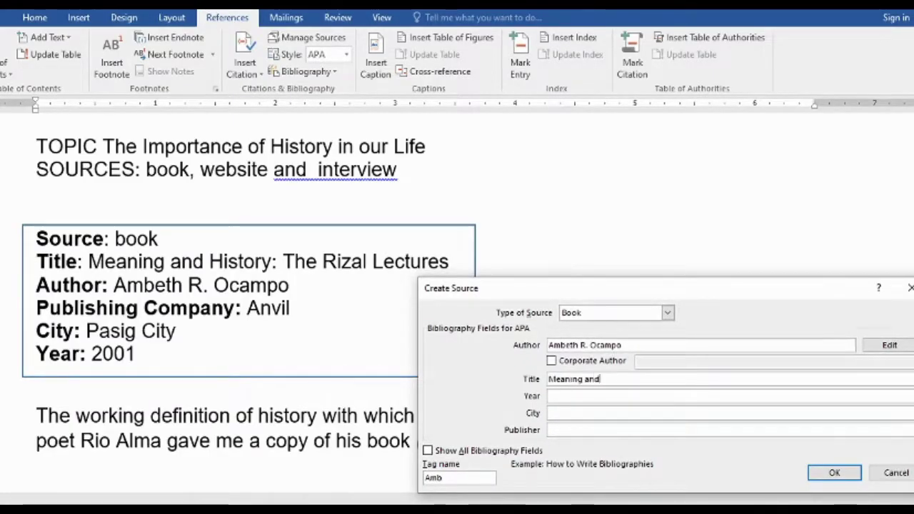
{"action": "type", "text": " History: "}
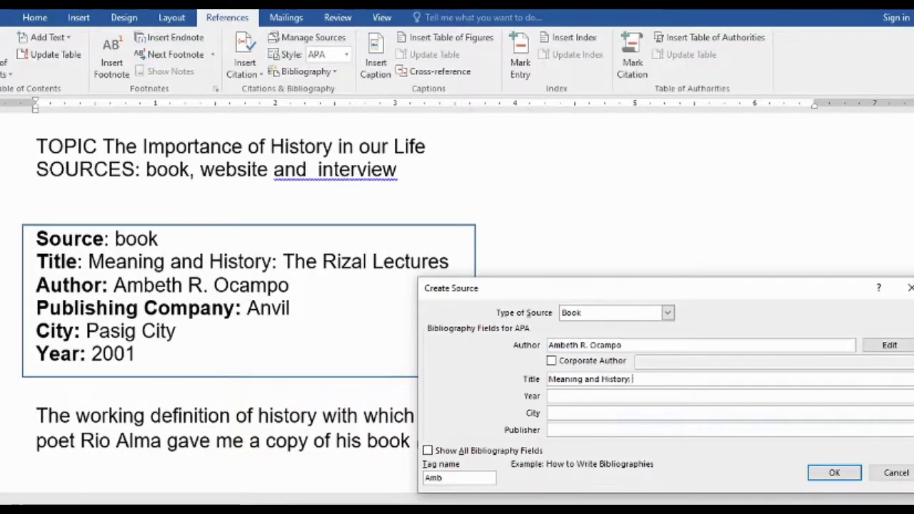
{"action": "type", "text": "The R"}
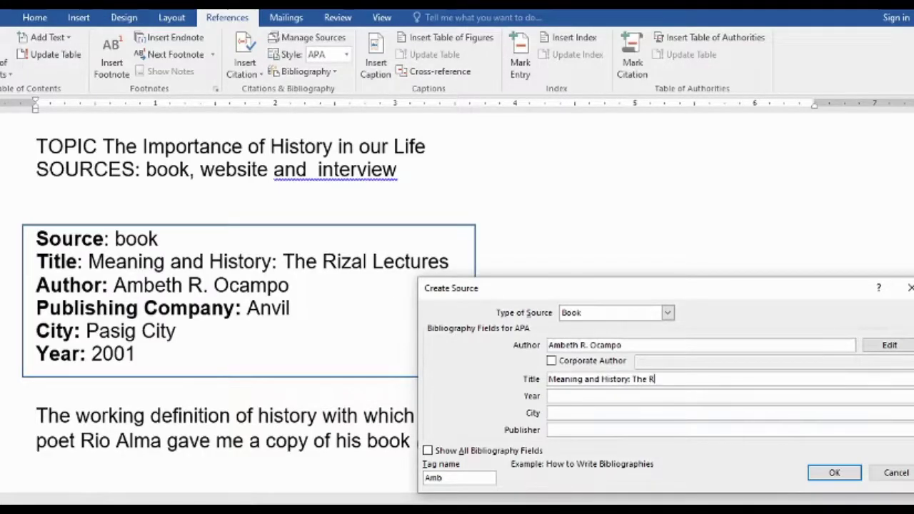
{"action": "type", "text": "izal Lectures"}
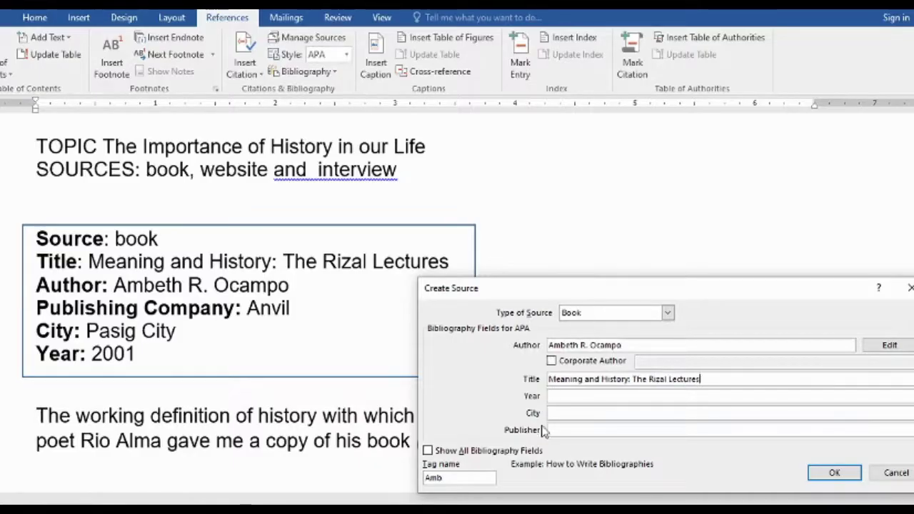
{"action": "left_click", "coordinate": [552, 395]}
{"action": "type", "text": "2001"}
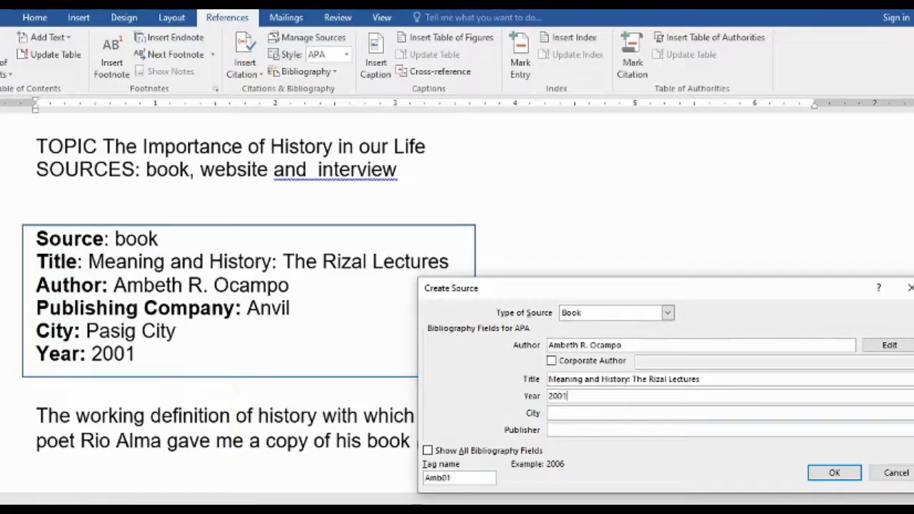
{"action": "left_click", "coordinate": [554, 413]}
{"action": "type", "text": "Pasig City"}
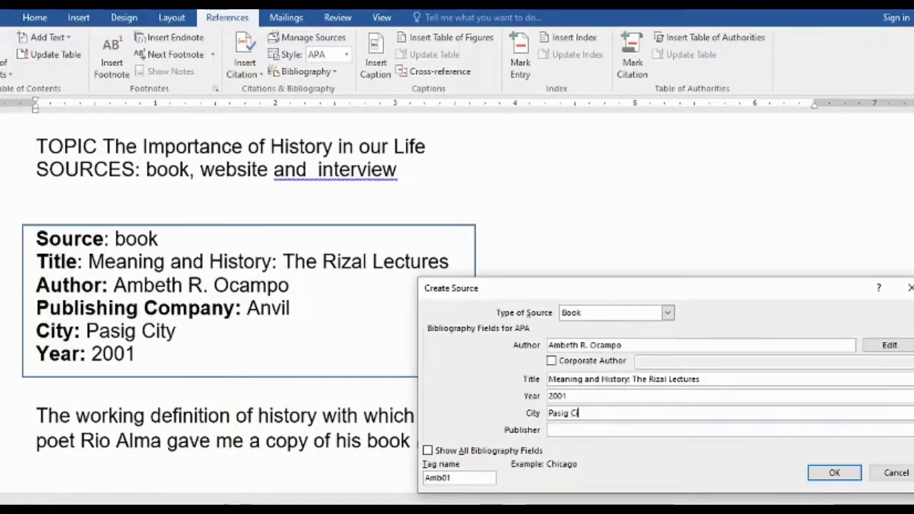
{"action": "left_click", "coordinate": [550, 431]}
{"action": "type", "text": "Anvil"}
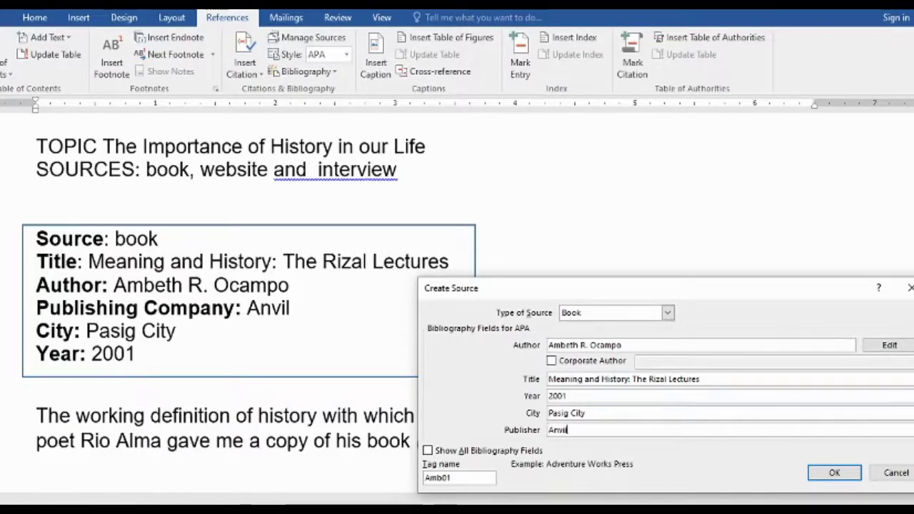
{"action": "left_click", "coordinate": [833, 473]}
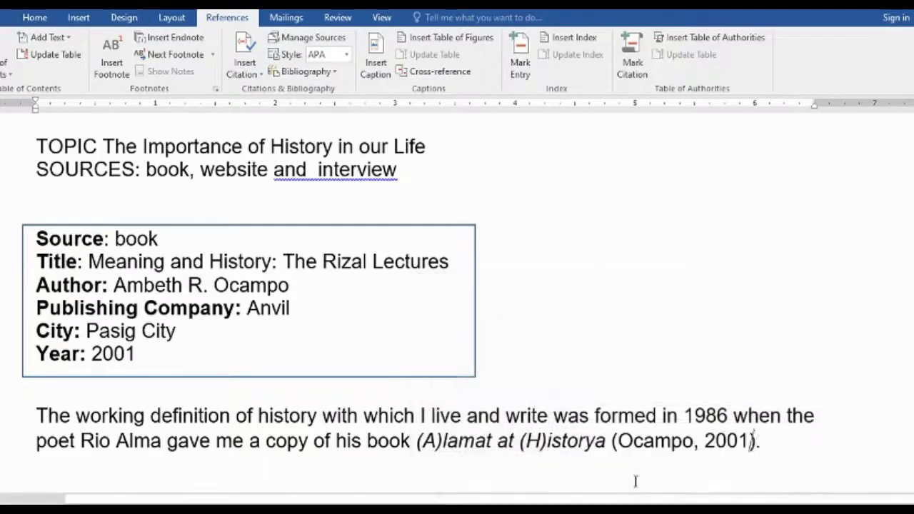
Copy the Alpha History website URL and put the cursor after 'historians'
{"action": "left_click_drag", "start_coordinate": [611, 440], "coordinate": [759, 441]}
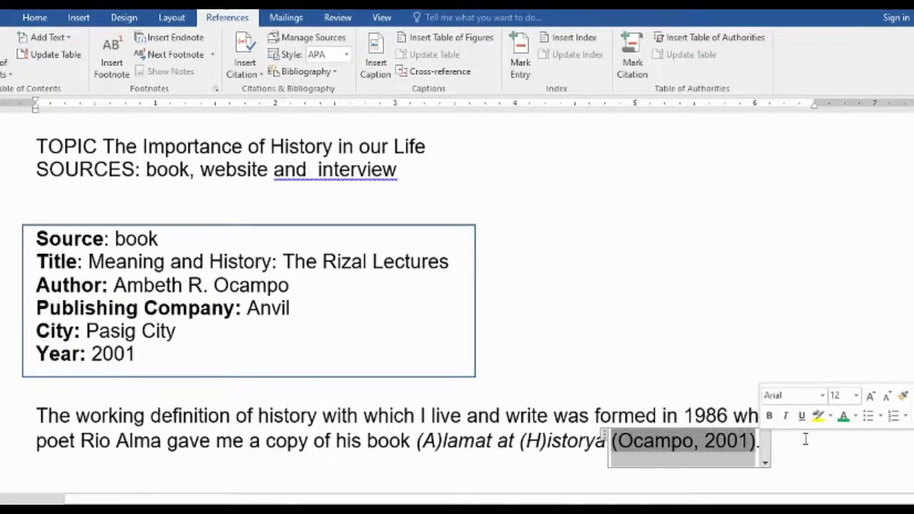
{"action": "scroll", "coordinate": [806, 436], "scroll_direction": "down", "scroll_amount": 3}
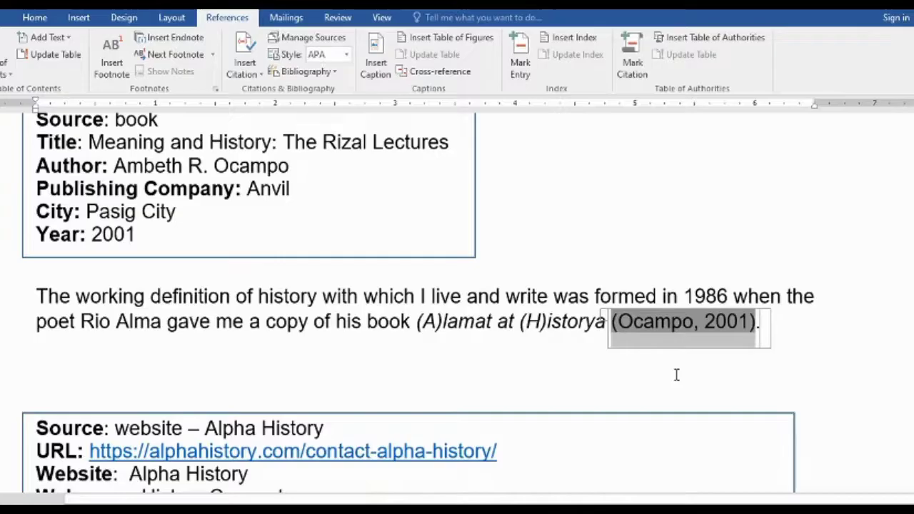
{"action": "scroll", "coordinate": [676, 375], "scroll_direction": "down", "scroll_amount": 5}
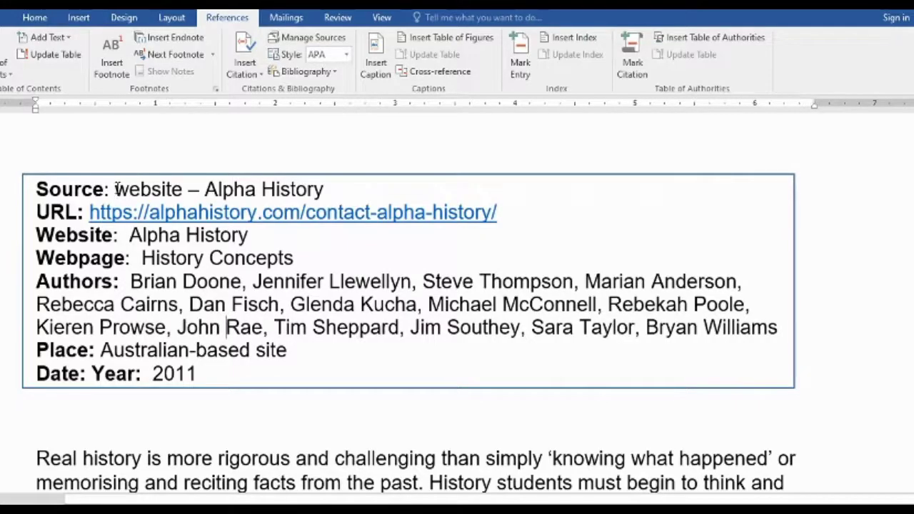
{"action": "left_click_drag", "start_coordinate": [89, 213], "coordinate": [499, 212]}
{"action": "right_click", "coordinate": [476, 212]}
{"action": "left_click", "coordinate": [504, 239]}
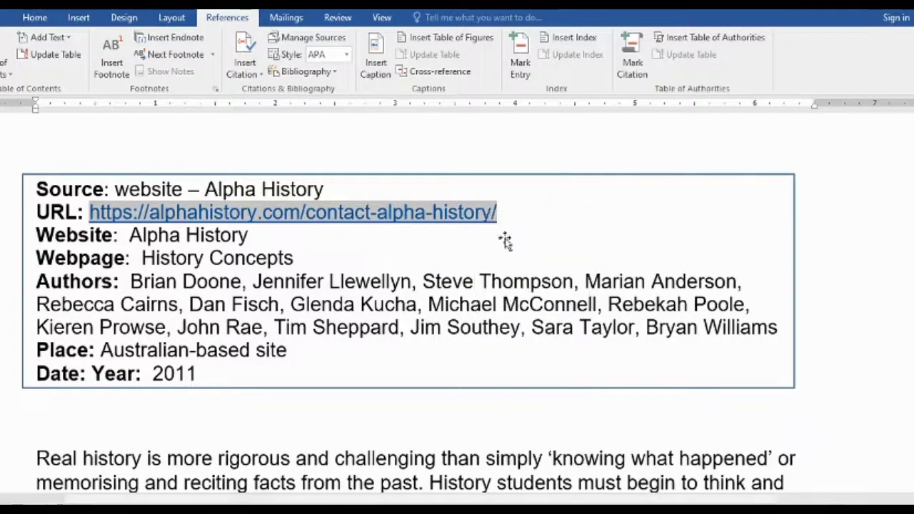
{"action": "scroll", "coordinate": [438, 346], "scroll_direction": "down", "scroll_amount": 3}
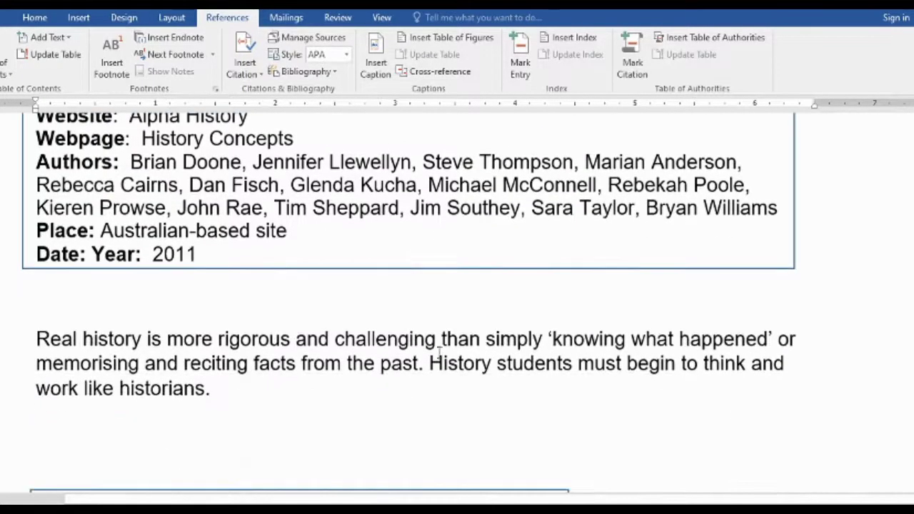
{"action": "left_click", "coordinate": [207, 387]}
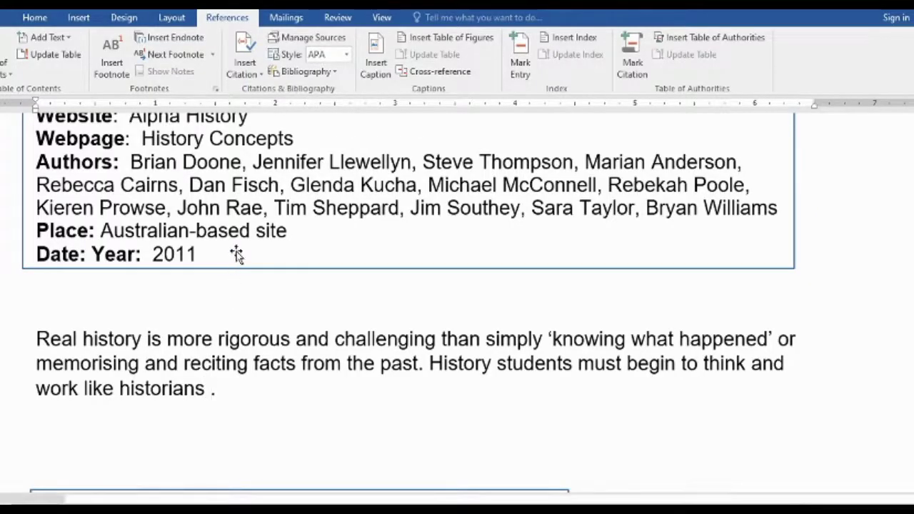
Create a new Web site source and paste the Alpha History URL into it
{"action": "left_click", "coordinate": [248, 76]}
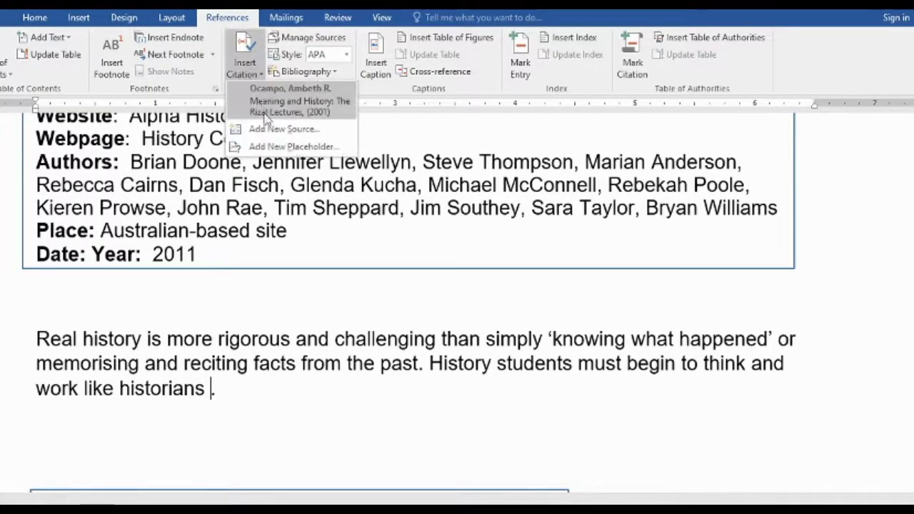
{"action": "left_click", "coordinate": [271, 130]}
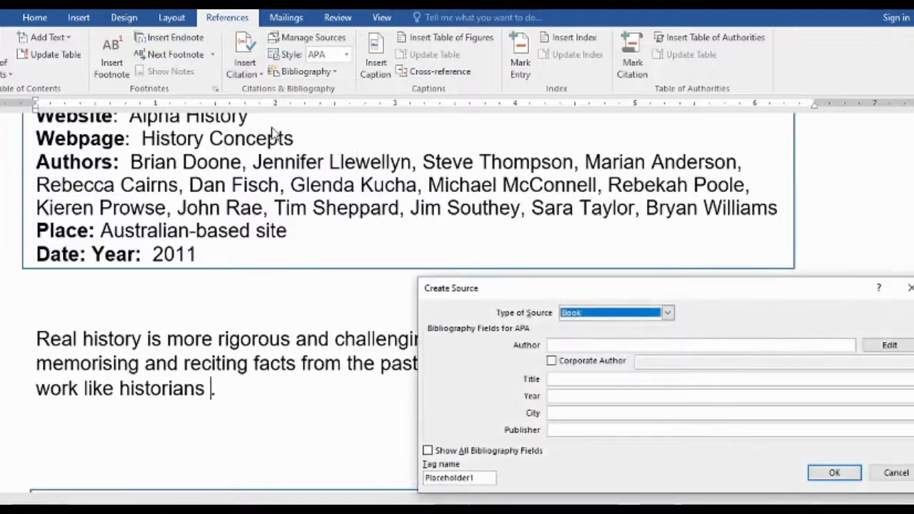
{"action": "left_click", "coordinate": [664, 317]}
{"action": "left_click_drag", "start_coordinate": [667, 338], "coordinate": [667, 348]}
{"action": "left_click", "coordinate": [599, 364]}
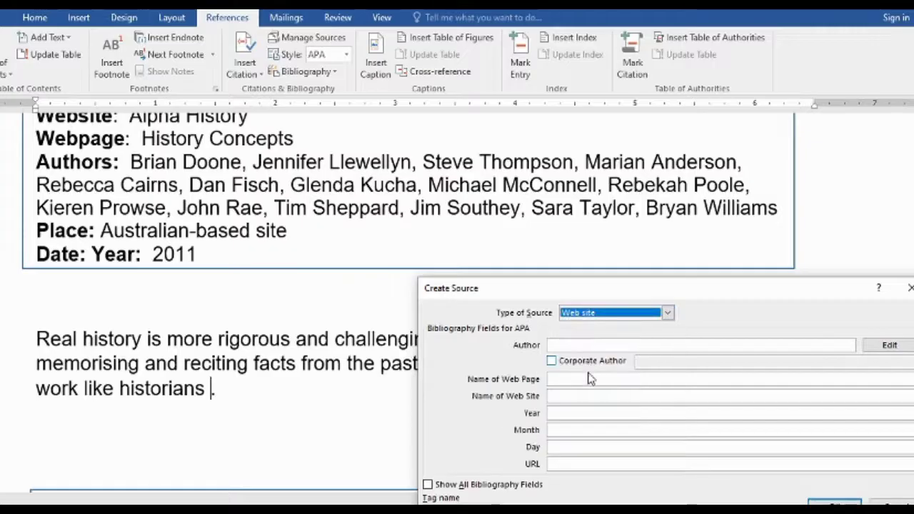
{"action": "left_click", "coordinate": [561, 463]}
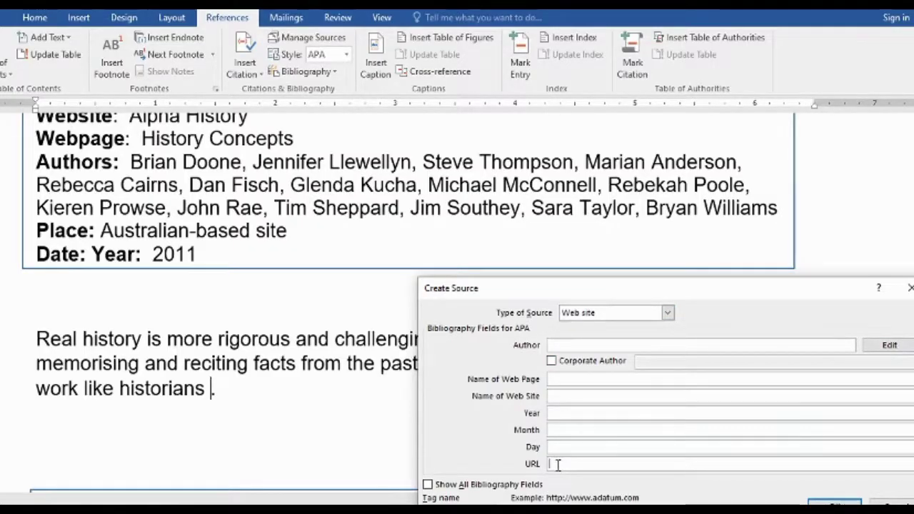
{"action": "right_click", "coordinate": [553, 463]}
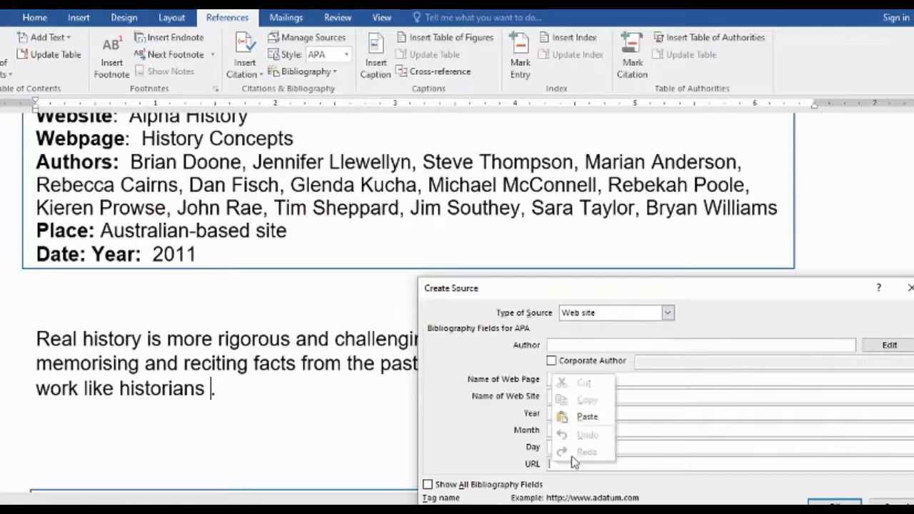
{"action": "left_click", "coordinate": [592, 418]}
Enter a corporate author, page 'History Concepts', site 'Alpha Histo', month n.d, and insert the citation
{"action": "left_click", "coordinate": [561, 345]}
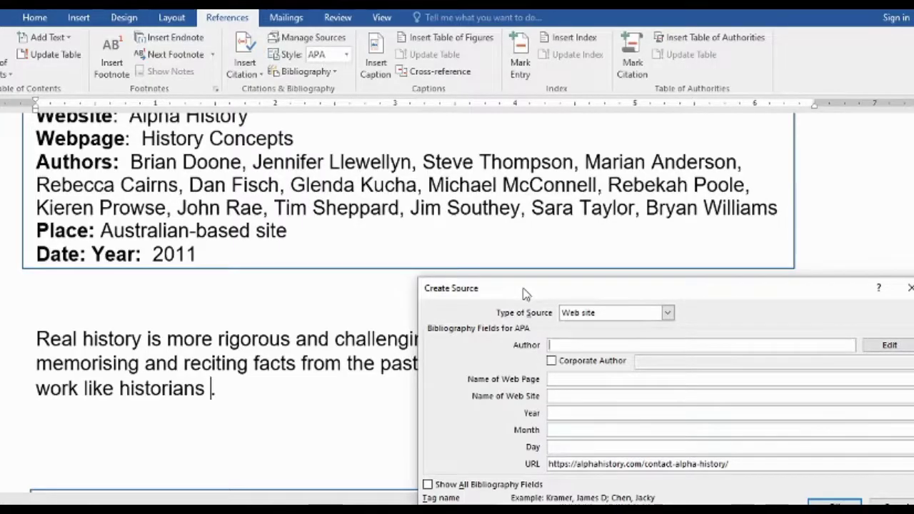
{"action": "left_click", "coordinate": [551, 361]}
{"action": "left_click", "coordinate": [639, 361]}
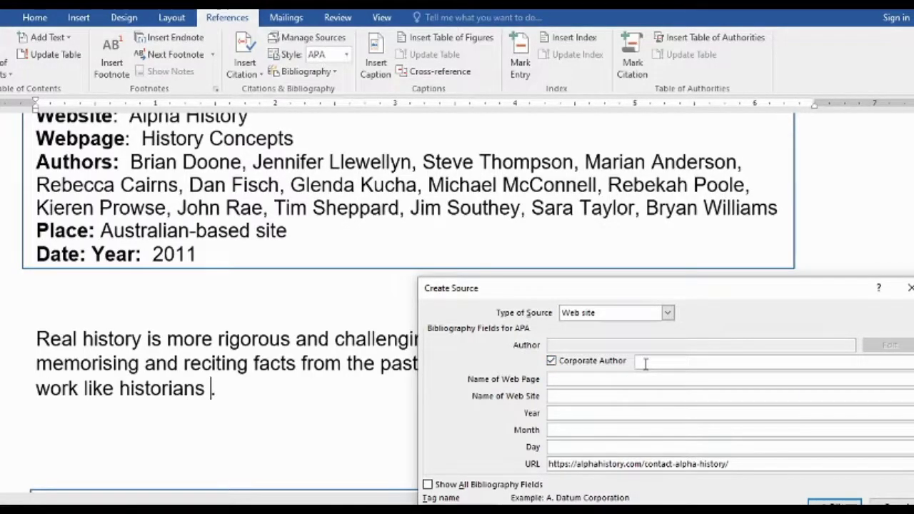
{"action": "type", "text": "Doone et al"}
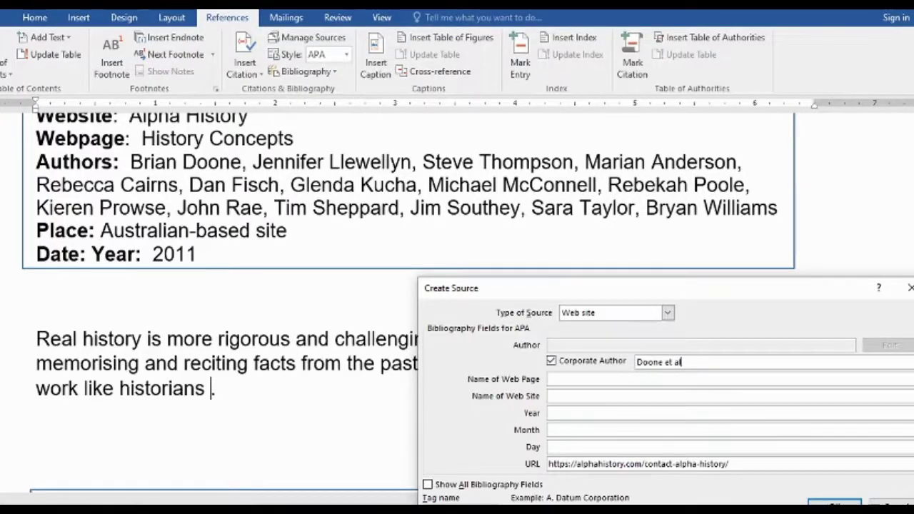
{"action": "left_click", "coordinate": [582, 381]}
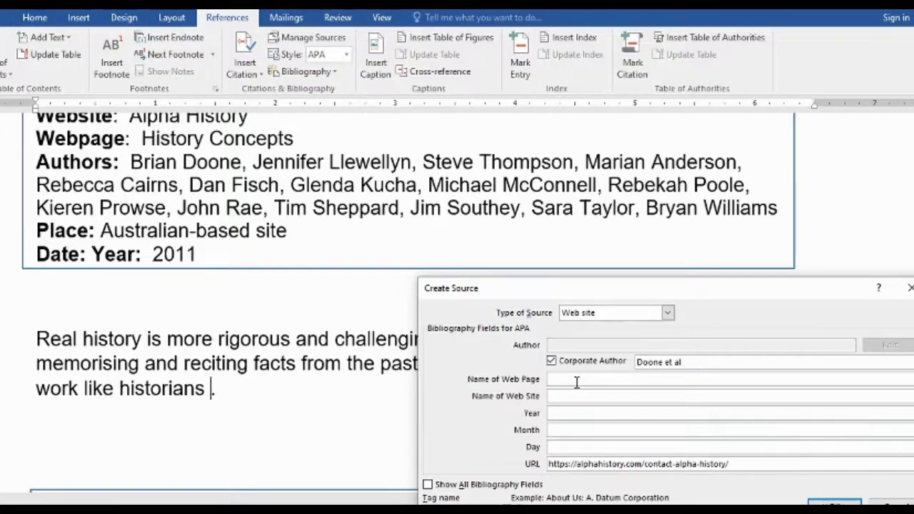
{"action": "type", "text": "History Concepts"}
{"action": "left_click", "coordinate": [562, 397]}
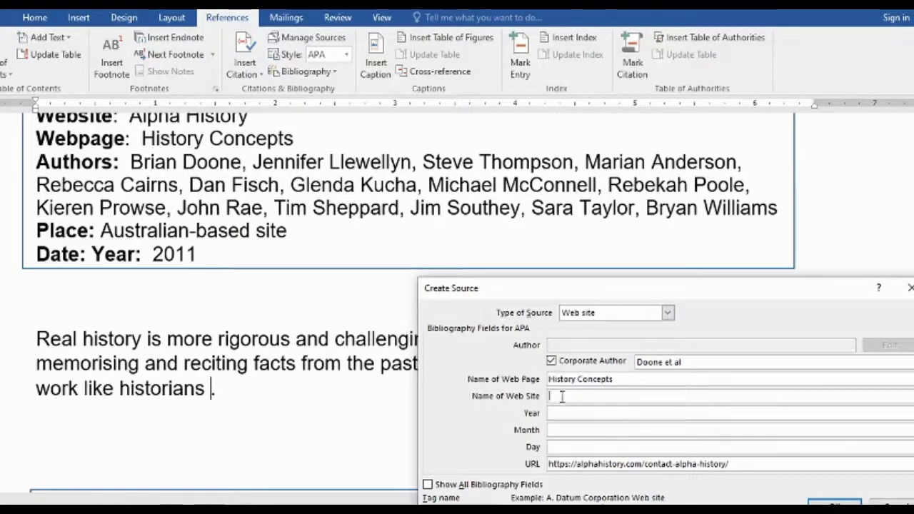
{"action": "type", "text": "Alpha History"}
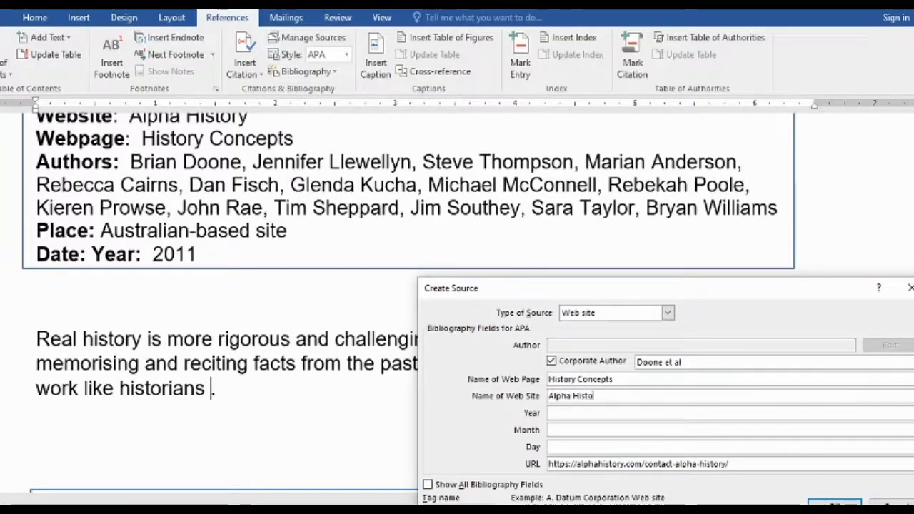
{"action": "left_click", "coordinate": [550, 413]}
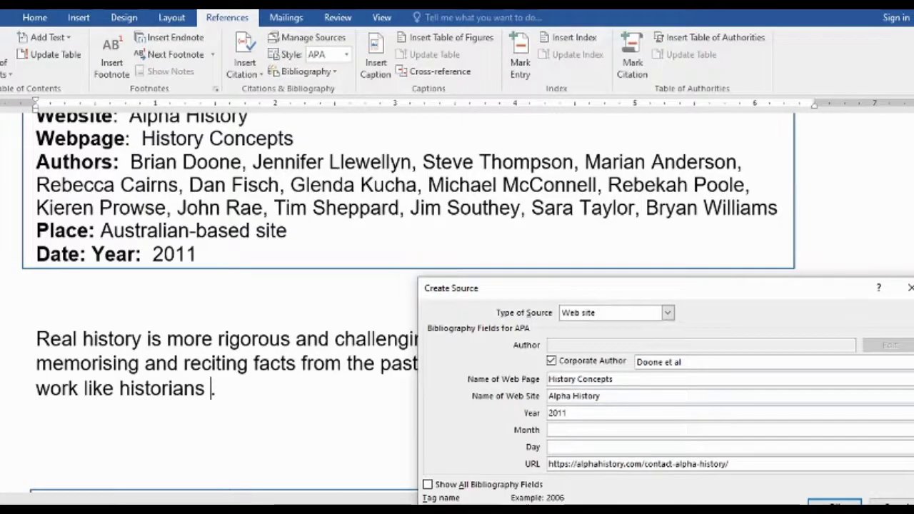
{"action": "left_click", "coordinate": [552, 429]}
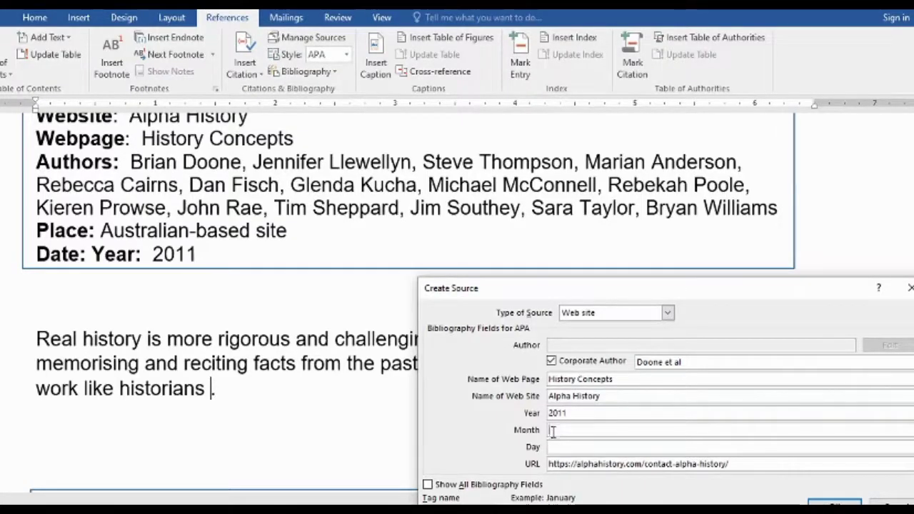
{"action": "type", "text": "n."}
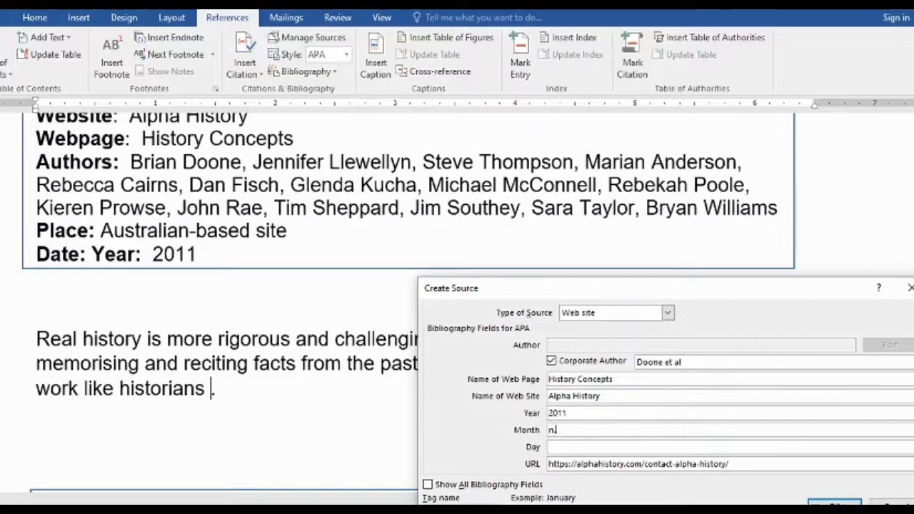
{"action": "type", "text": "d"}
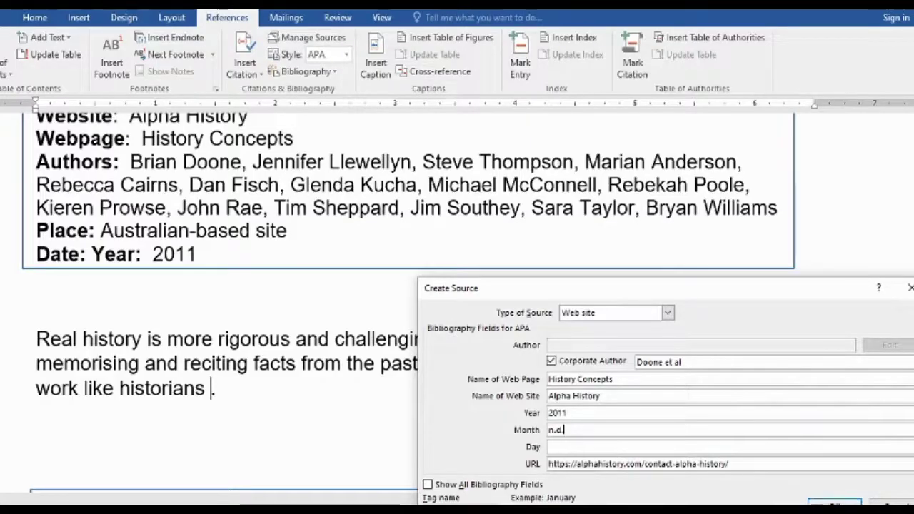
{"action": "left_click", "coordinate": [834, 502]}
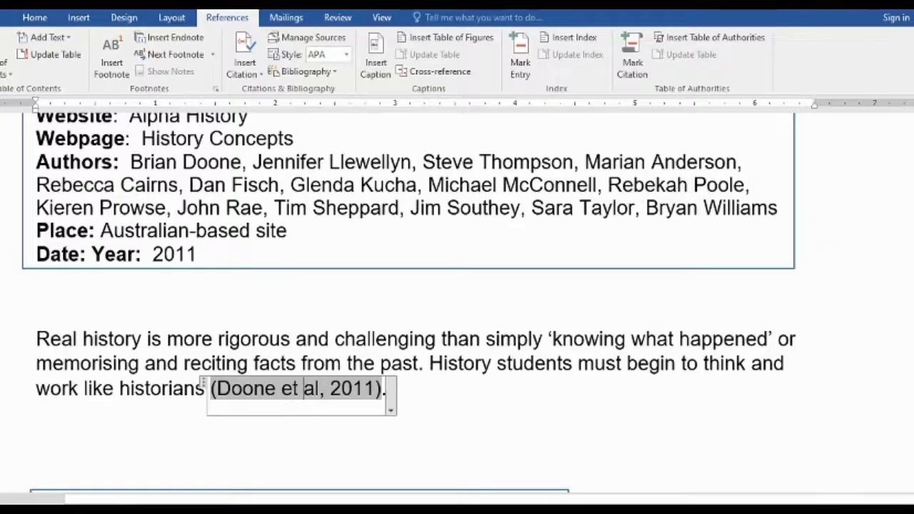
{"action": "scroll", "coordinate": [304, 389], "scroll_direction": "down", "scroll_amount": 8}
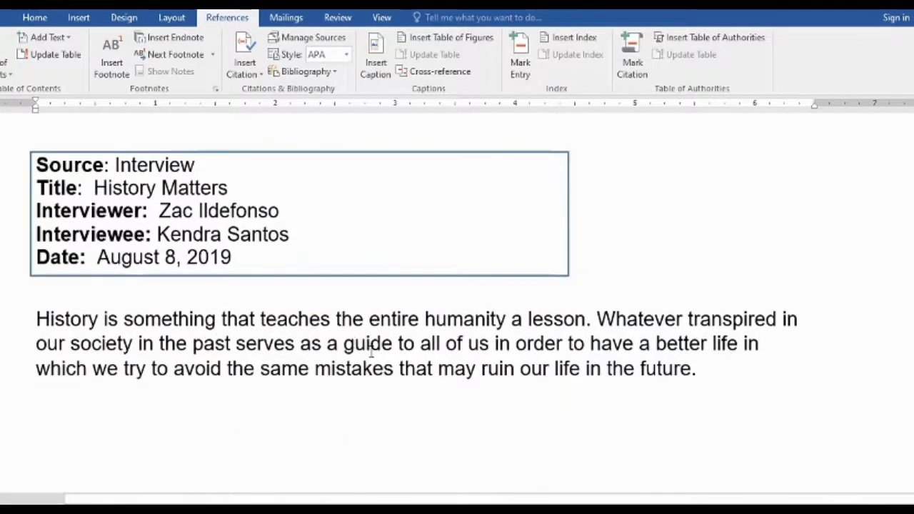
Start a new Interview source at the end of the interview paragraph
{"action": "left_click", "coordinate": [691, 369]}
{"action": "left_click", "coordinate": [245, 68]}
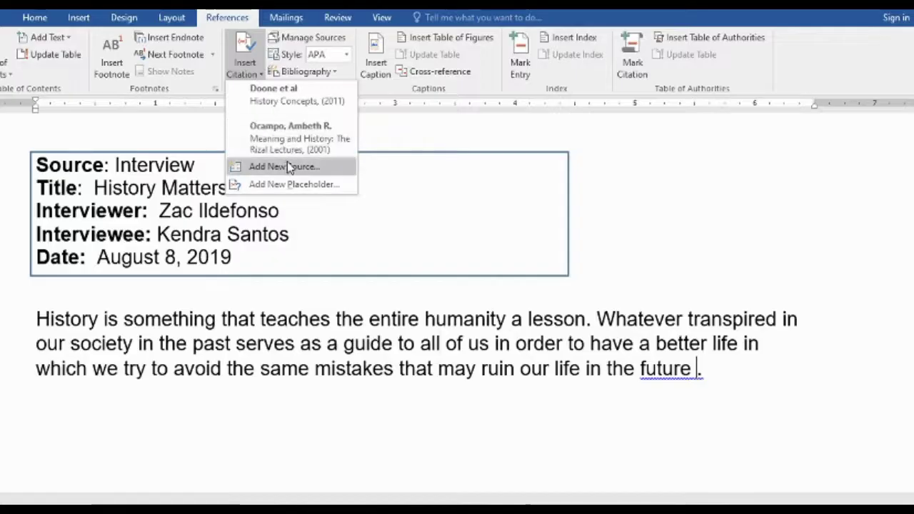
{"action": "left_click", "coordinate": [278, 167]}
{"action": "left_click", "coordinate": [663, 300]}
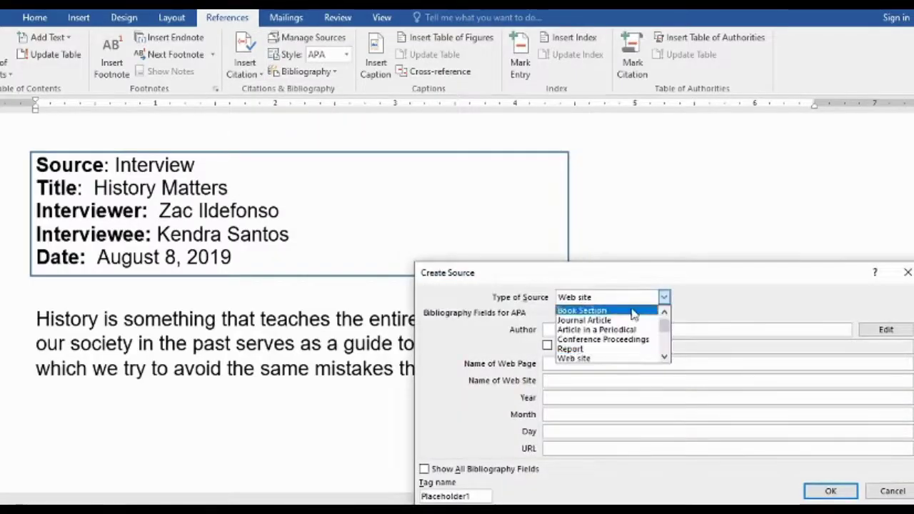
{"action": "left_click", "coordinate": [664, 337]}
{"action": "left_click_drag", "start_coordinate": [664, 337], "coordinate": [664, 343]}
{"action": "left_click", "coordinate": [574, 331]}
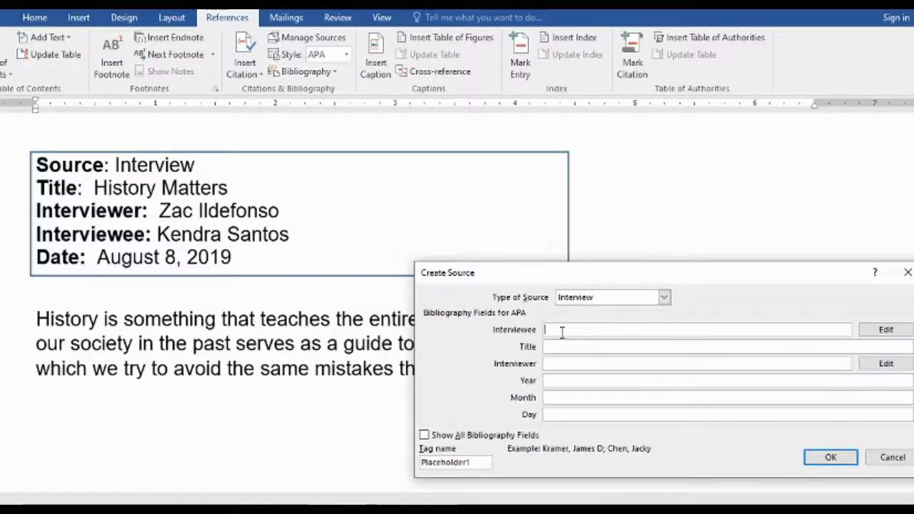
Enter the interviewee's name and the title 'History Matters'
{"action": "left_click", "coordinate": [562, 330]}
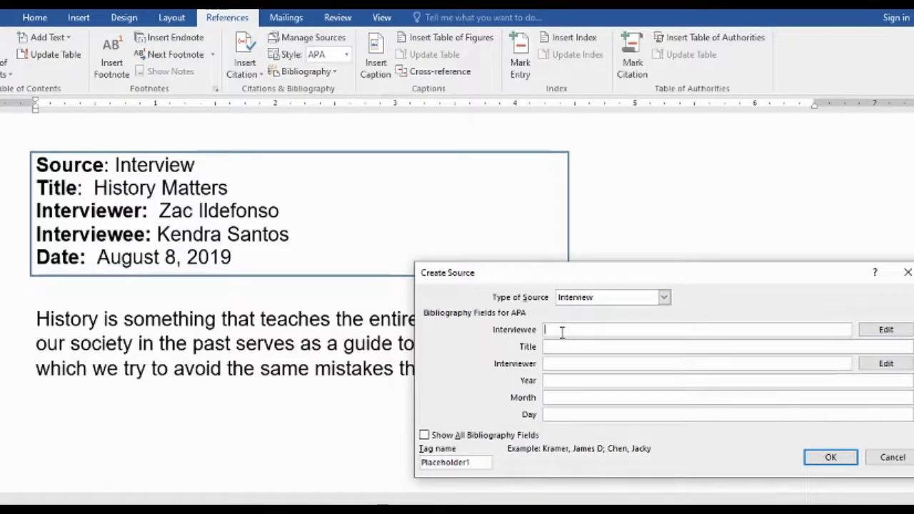
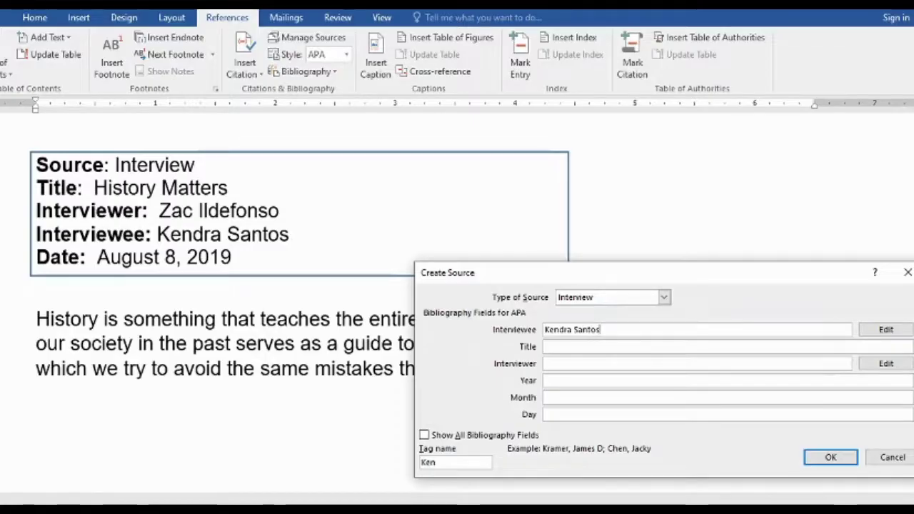
{"action": "left_click", "coordinate": [550, 346]}
{"action": "key", "text": "Caps_Lock"}
{"action": "type", "text": "Hhi"}
{"action": "key", "text": "BackSpace"}
{"action": "type", "text": "His"}
{"action": "key", "text": "BackSpace"}
{"action": "type", "text": "story M"}
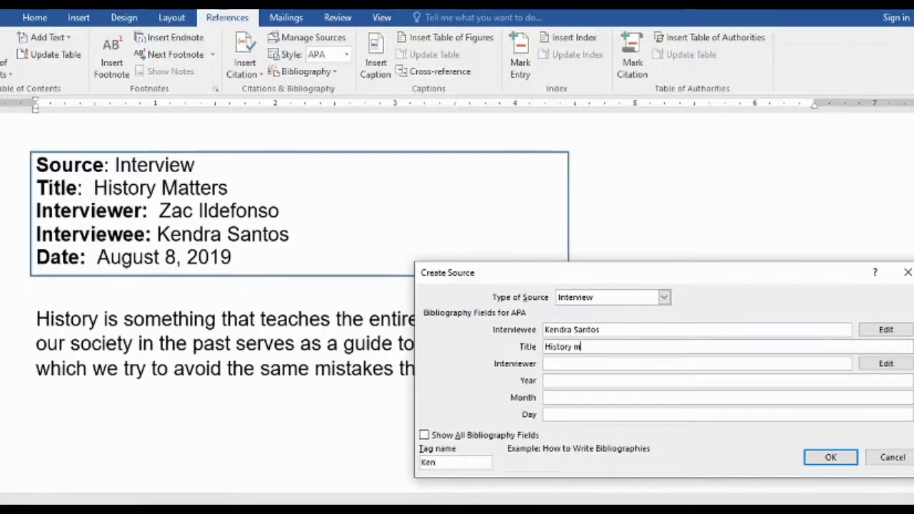
{"action": "type", "text": "atters"}
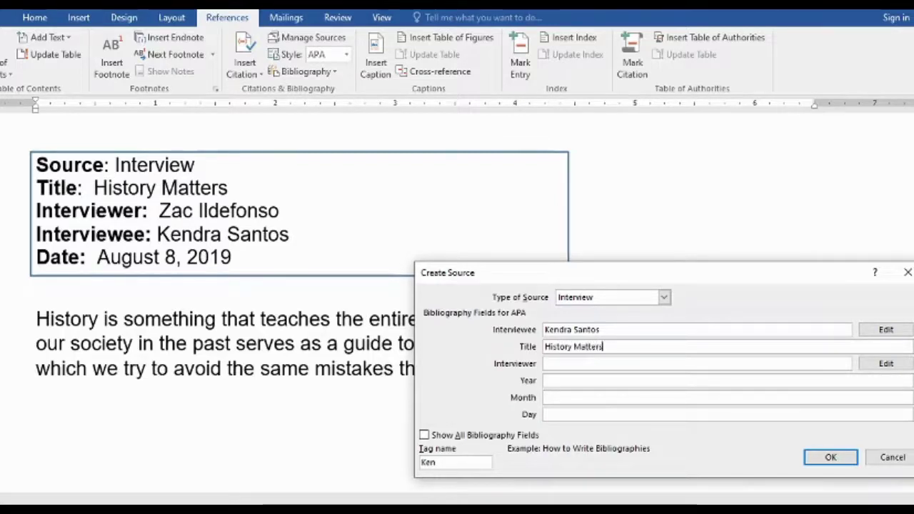
Fill in the interviewer, year 2019 and month August, then insert the citation
{"action": "left_click", "coordinate": [550, 364]}
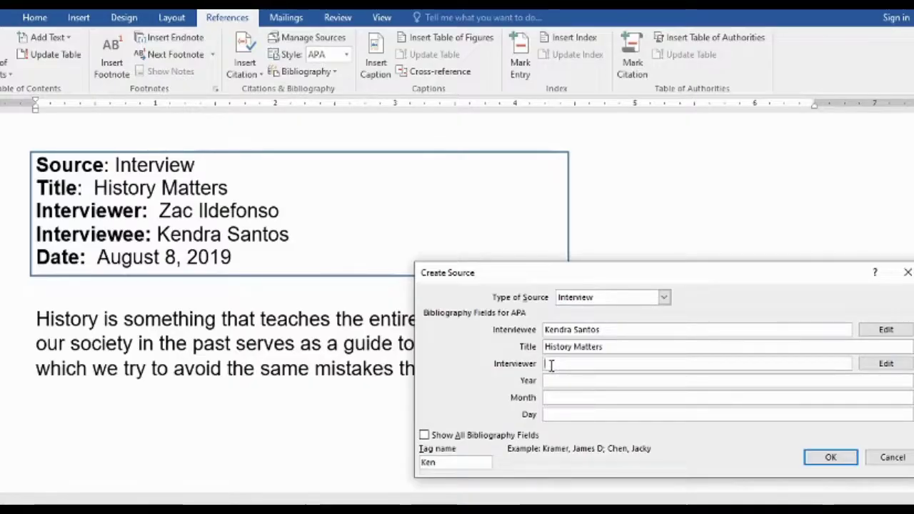
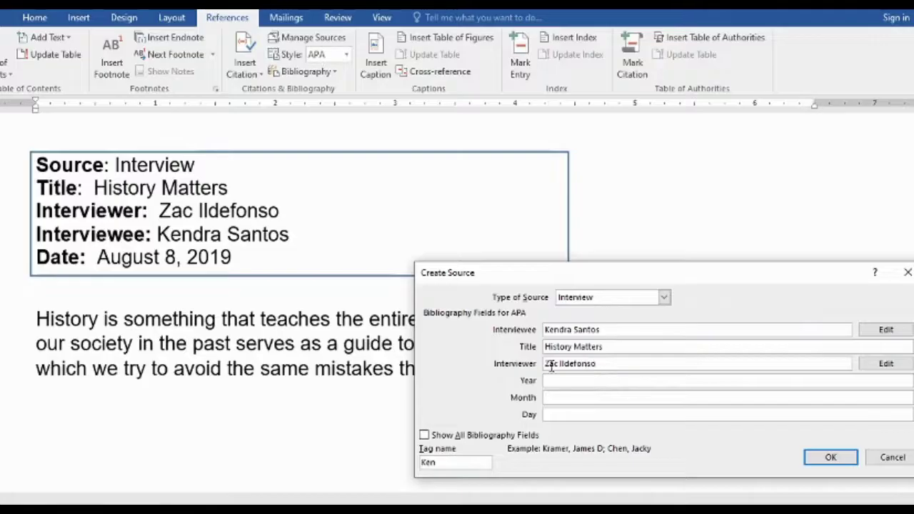
{"action": "left_click", "coordinate": [553, 380]}
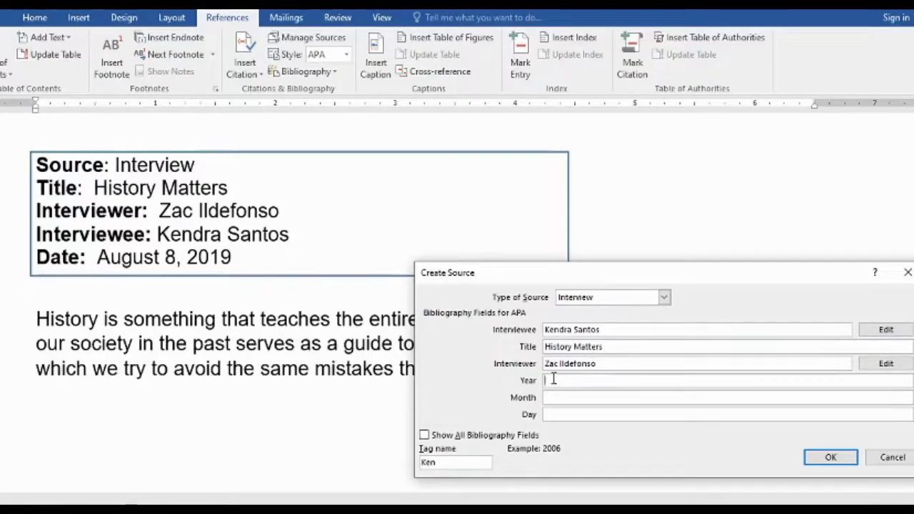
{"action": "type", "text": "19"}
{"action": "left_click", "coordinate": [550, 397]}
{"action": "type", "text": "August"}
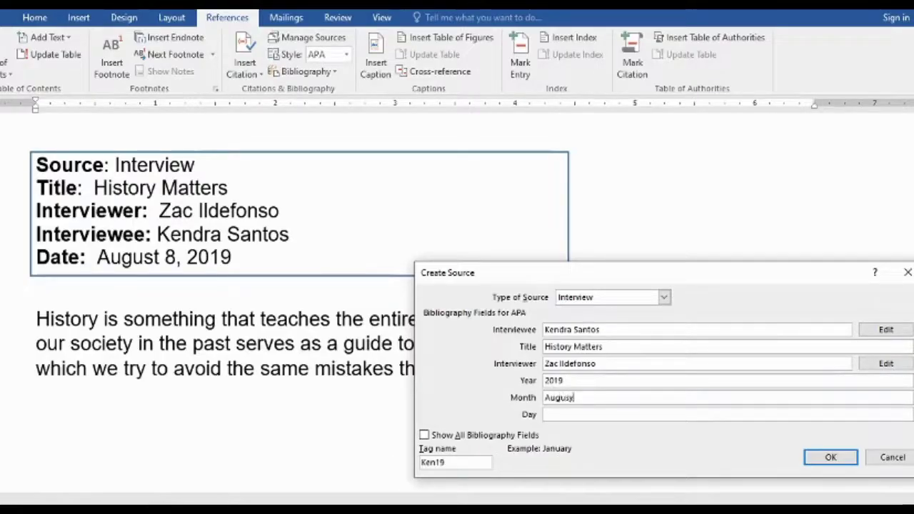
{"action": "left_click", "coordinate": [550, 415]}
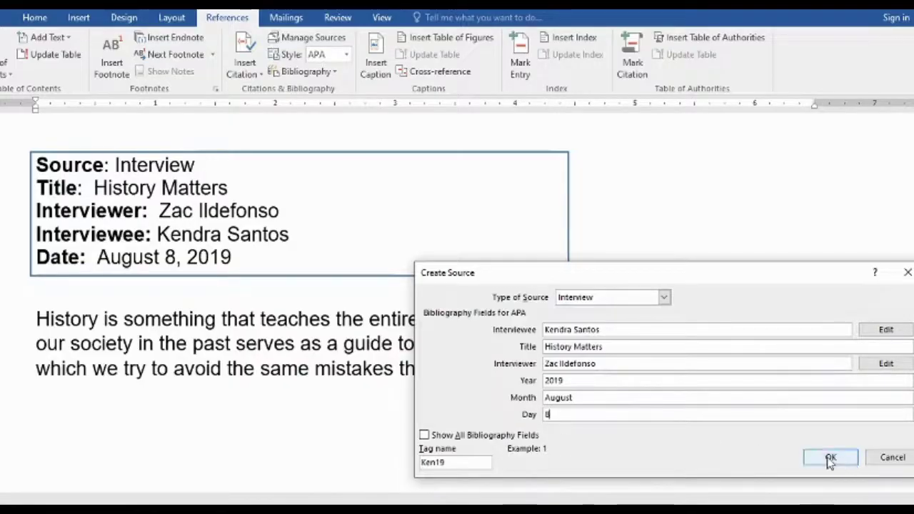
{"action": "left_click", "coordinate": [829, 456]}
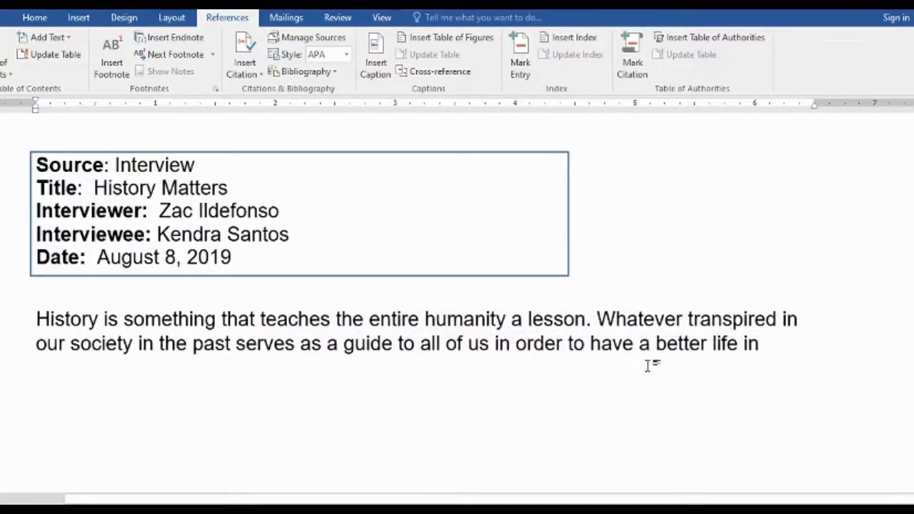
{"action": "scroll", "coordinate": [583, 379], "scroll_direction": "down", "scroll_amount": 5}
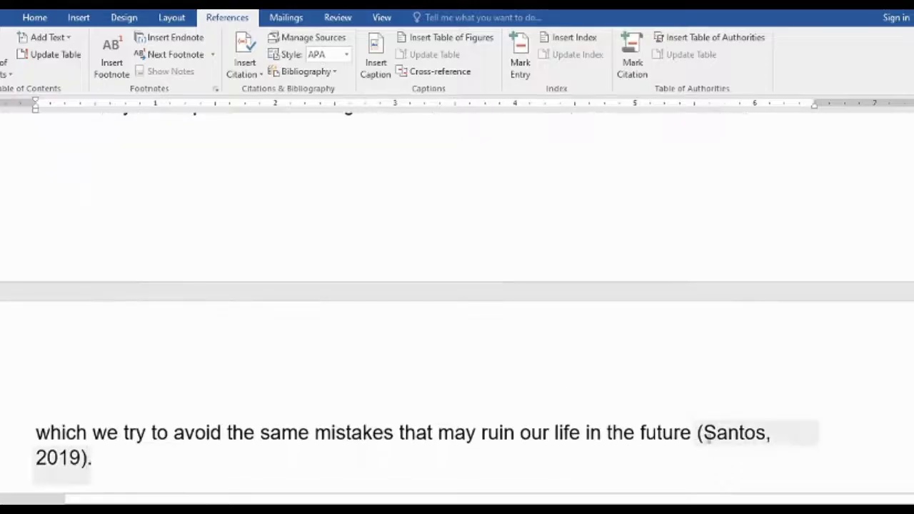
Check the interview, website and book citation fields
{"action": "left_click", "coordinate": [707, 434]}
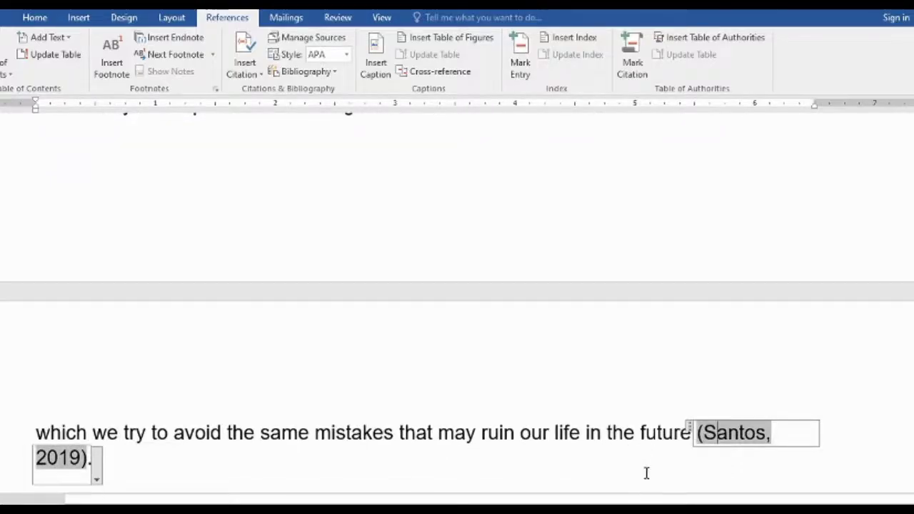
{"action": "scroll", "coordinate": [702, 465], "scroll_direction": "up", "scroll_amount": 10}
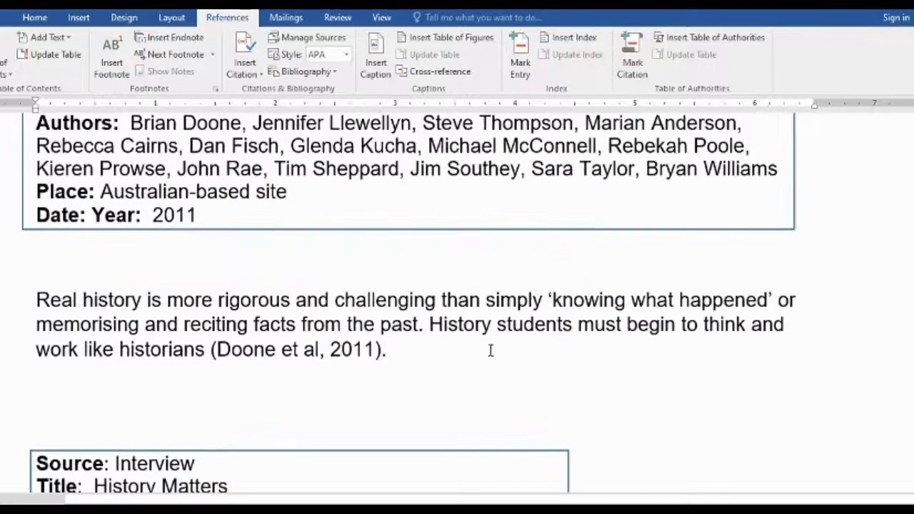
{"action": "left_click", "coordinate": [394, 357]}
{"action": "scroll", "coordinate": [543, 364], "scroll_direction": "up", "scroll_amount": 4}
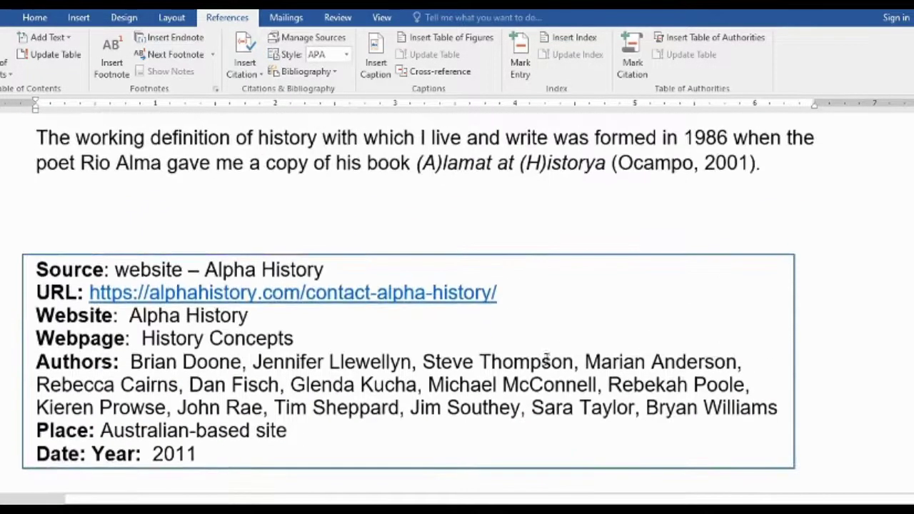
{"action": "left_click", "coordinate": [629, 179]}
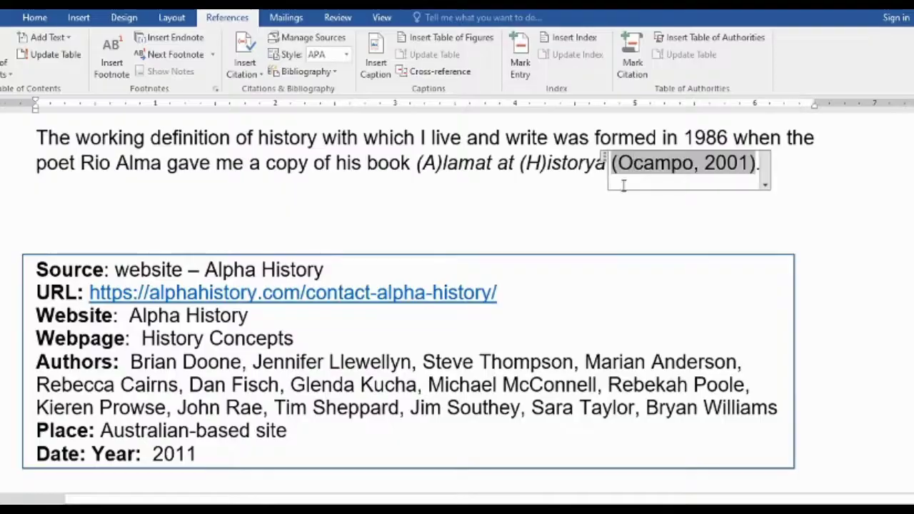
{"action": "scroll", "coordinate": [569, 222], "scroll_direction": "up", "scroll_amount": 2}
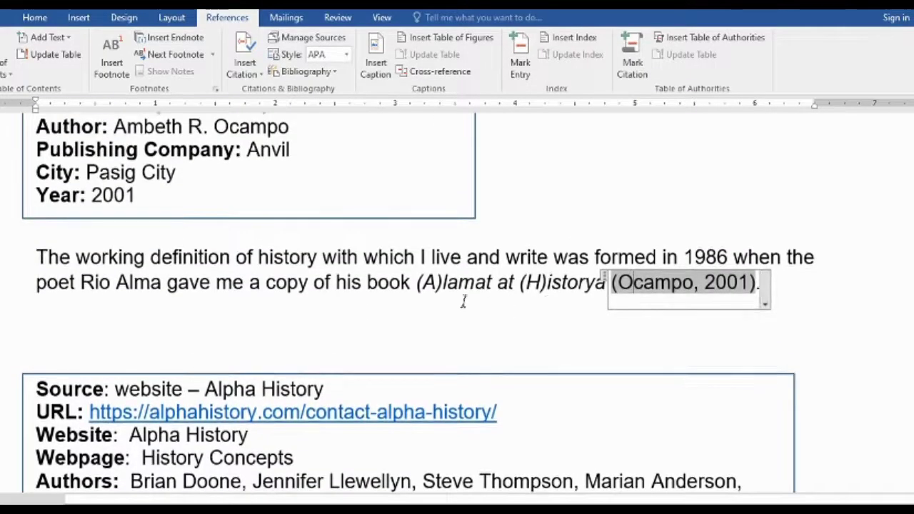
Select the book paragraph and paste the copied paragraph below the interview paragraph
{"action": "left_click_drag", "start_coordinate": [34, 256], "coordinate": [771, 307]}
{"action": "scroll", "coordinate": [769, 307], "scroll_direction": "down", "scroll_amount": 15}
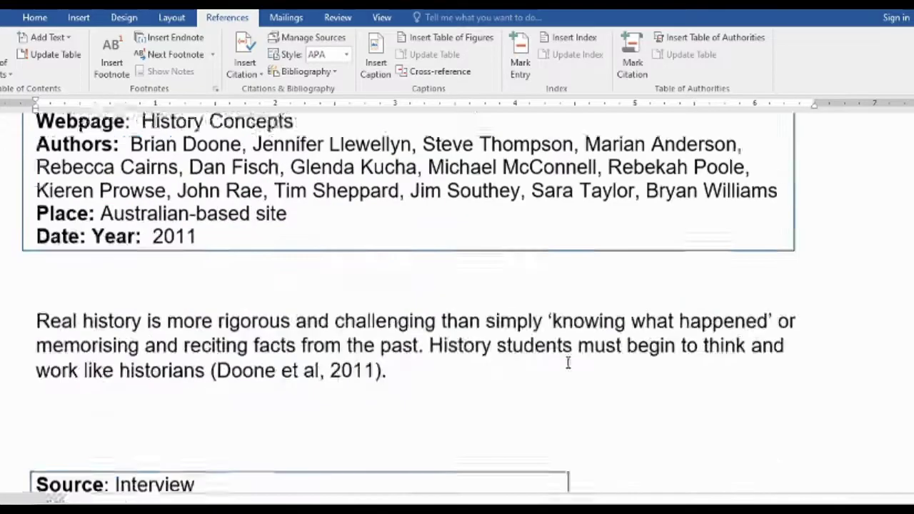
{"action": "left_click", "coordinate": [132, 360]}
{"action": "scroll", "coordinate": [132, 361], "scroll_direction": "up", "scroll_amount": 10}
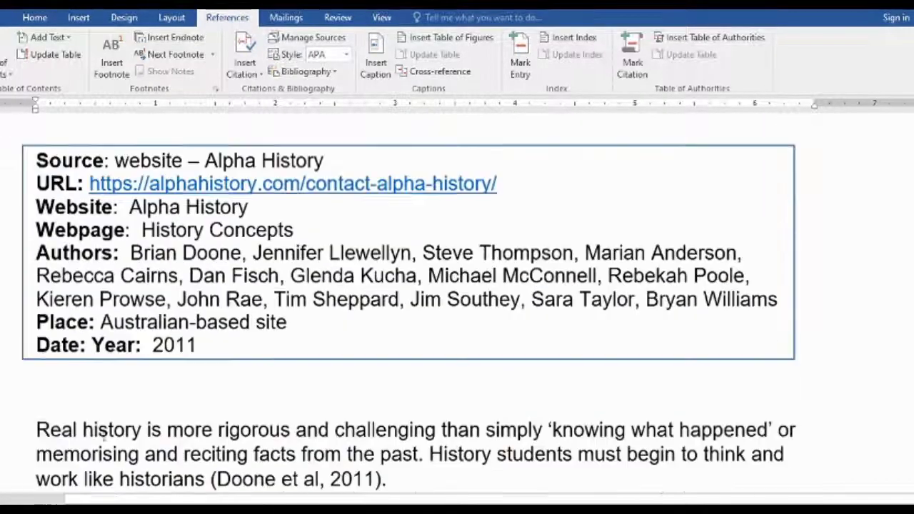
{"action": "scroll", "coordinate": [418, 478], "scroll_direction": "down", "scroll_amount": 5}
{"action": "left_click", "coordinate": [48, 236]}
{"action": "type", "text": "Real history is more rigorous and challenging than simply ‘knowing what happened’ or memorising and reciting facts from the past. History students must begin to think and work like historians (Doone et al, 2011)."}
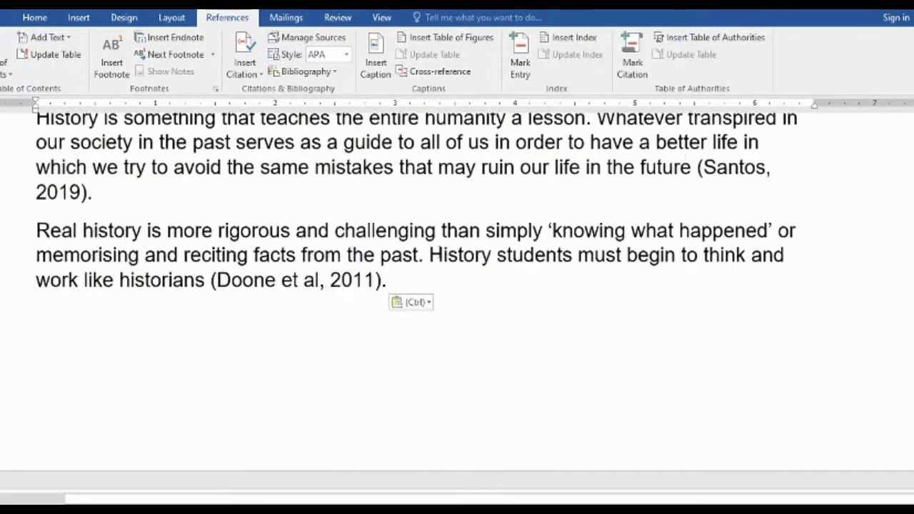
Undo an accidental select-all deletion and remove the extra blank line
{"action": "scroll", "coordinate": [424, 293], "scroll_direction": "up", "scroll_amount": 5}
{"action": "scroll", "coordinate": [424, 286], "scroll_direction": "down", "scroll_amount": 8}
{"action": "scroll", "coordinate": [400, 331], "scroll_direction": "up", "scroll_amount": 5}
{"action": "key", "text": "ctrl+a"}
{"action": "key", "text": "Delete"}
{"action": "key", "text": "Return"}
{"action": "key", "text": "Return"}
{"action": "key", "text": "Return"}
{"action": "key", "text": "Return"}
{"action": "key", "text": "Return"}
{"action": "key", "text": "Return"}
{"action": "key", "text": "Return"}
{"action": "key", "text": "Return"}
{"action": "key", "text": "Return"}
{"action": "key", "text": "Return"}
{"action": "key", "text": "ctrl+z"}
{"action": "key", "text": "ctrl+z"}
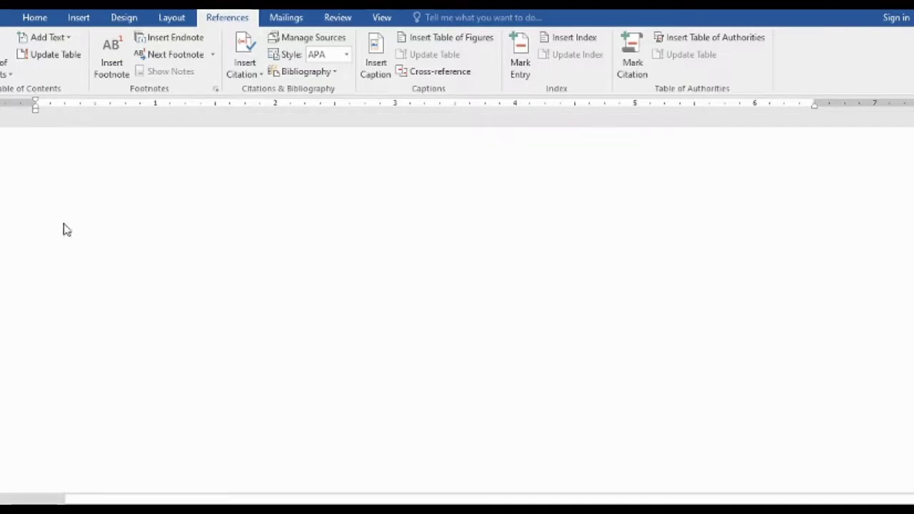
{"action": "key", "text": "BackSpace"}
Colour the book citation's author name and the interview citation red
{"action": "double_click", "coordinate": [654, 330]}
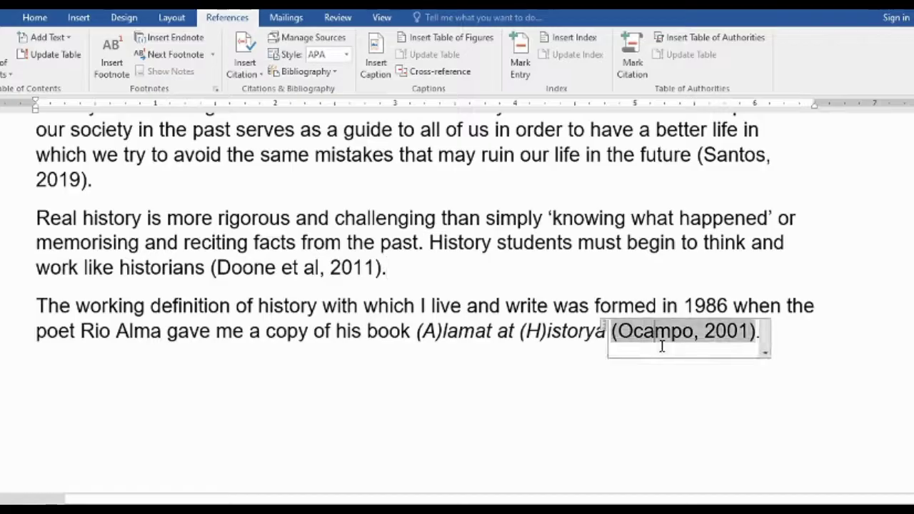
{"action": "left_click", "coordinate": [34, 17]}
{"action": "left_click", "coordinate": [267, 66]}
{"action": "left_click", "coordinate": [268, 198]}
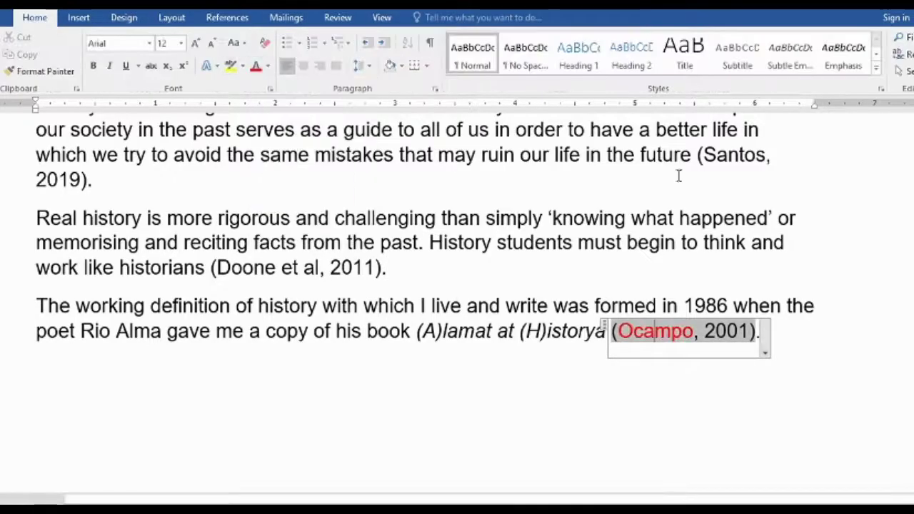
{"action": "left_click_drag", "start_coordinate": [696, 154], "coordinate": [92, 179]}
{"action": "left_click", "coordinate": [116, 218]}
Colour the full book citation and the website citation red
{"action": "left_click_drag", "start_coordinate": [612, 331], "coordinate": [760, 330]}
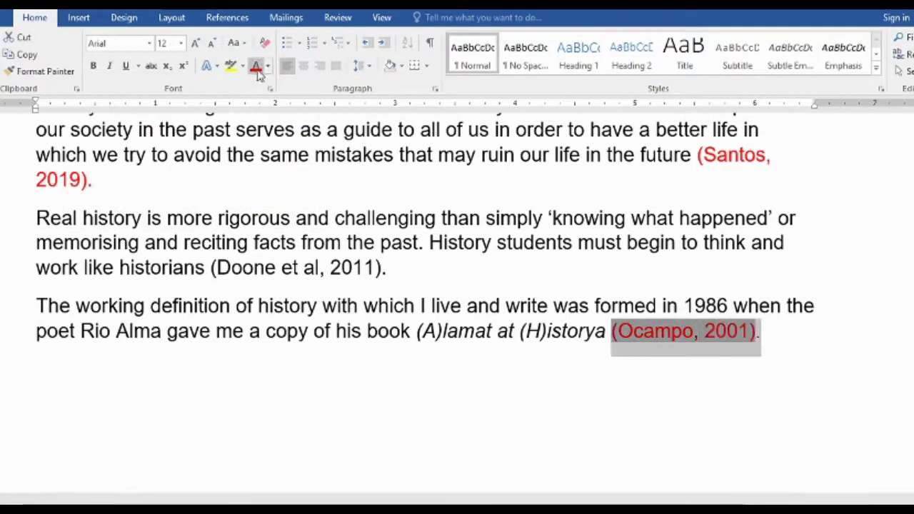
{"action": "left_click", "coordinate": [255, 65]}
{"action": "scroll", "coordinate": [429, 286], "scroll_direction": "up", "scroll_amount": 1}
{"action": "left_click_drag", "start_coordinate": [211, 327], "coordinate": [387, 327]}
{"action": "left_click", "coordinate": [256, 66]}
{"action": "left_click", "coordinate": [449, 329]}
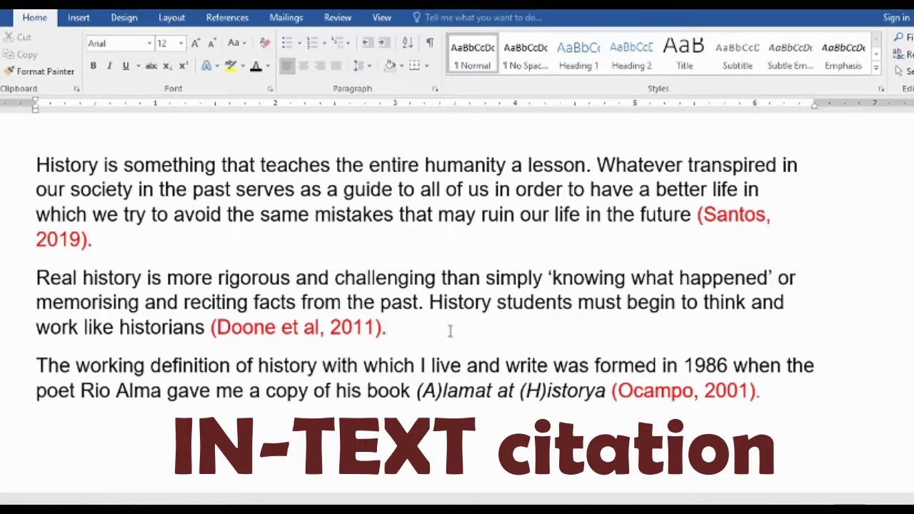
{"action": "left_click_drag", "start_coordinate": [611, 390], "coordinate": [758, 392]}
{"action": "left_click", "coordinate": [776, 400]}
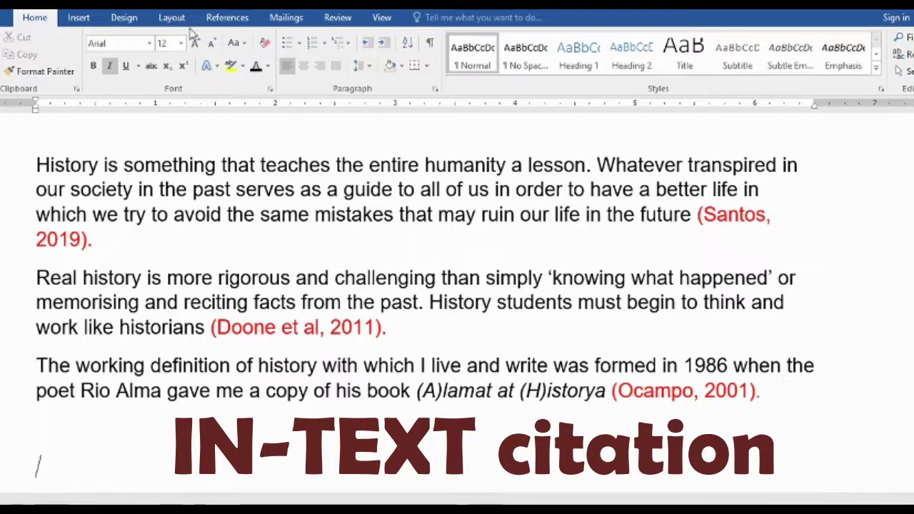
Insert a References bibliography list from the References tab
{"action": "left_click", "coordinate": [224, 18]}
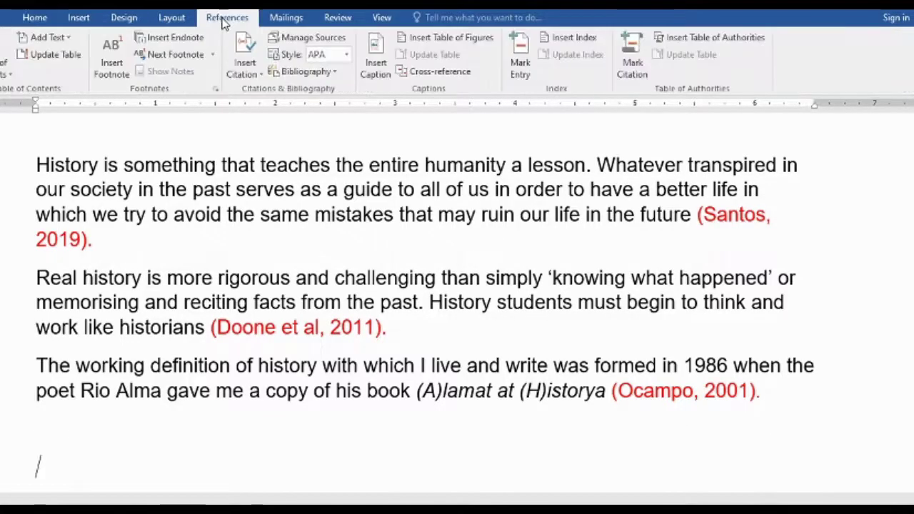
{"action": "left_click", "coordinate": [307, 72]}
{"action": "left_click", "coordinate": [333, 244]}
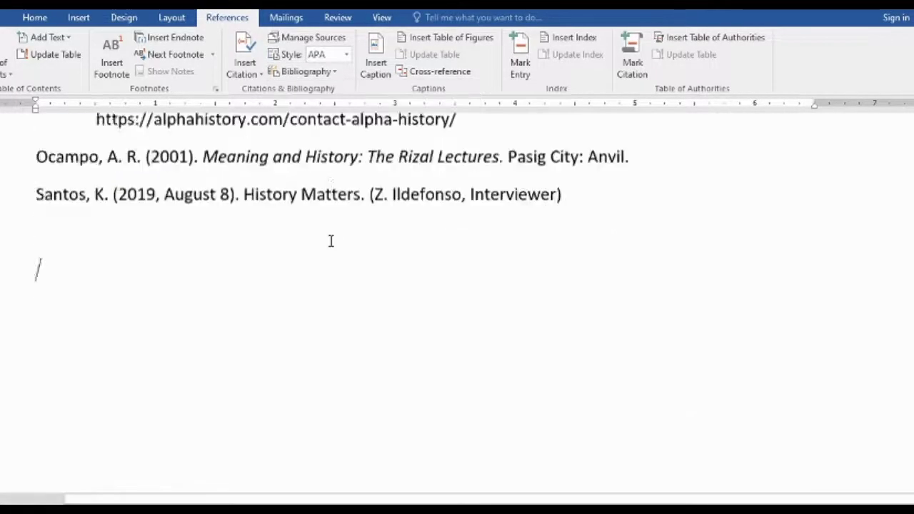